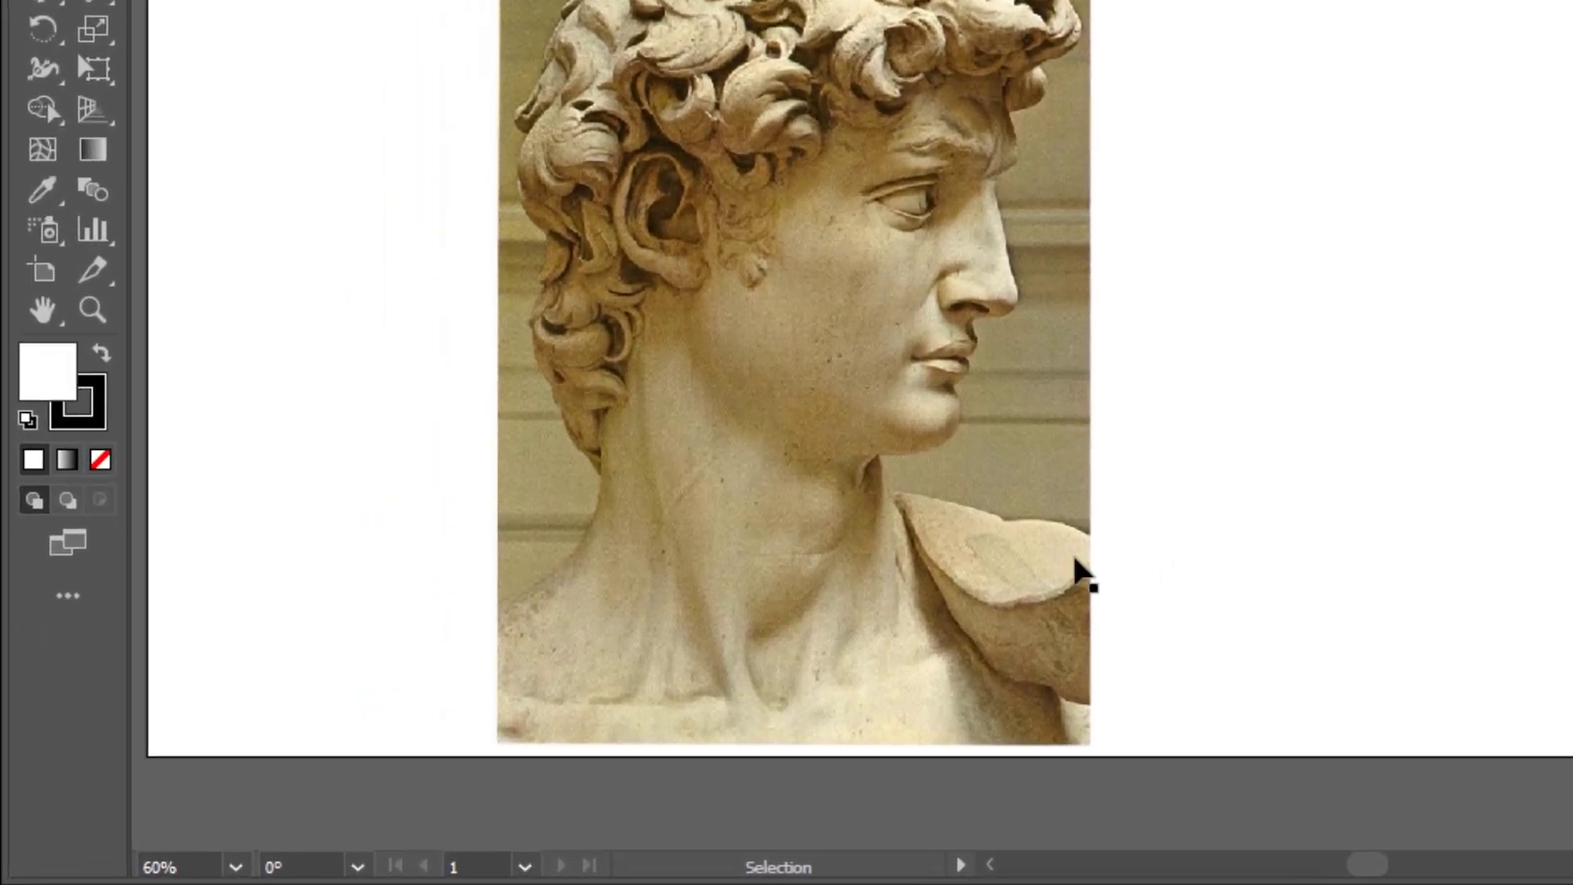
# - Set the fill to None and trace the top and back of the statue's hair with the Pen tool, starting at the front curl
pyautogui.click(368, 611)
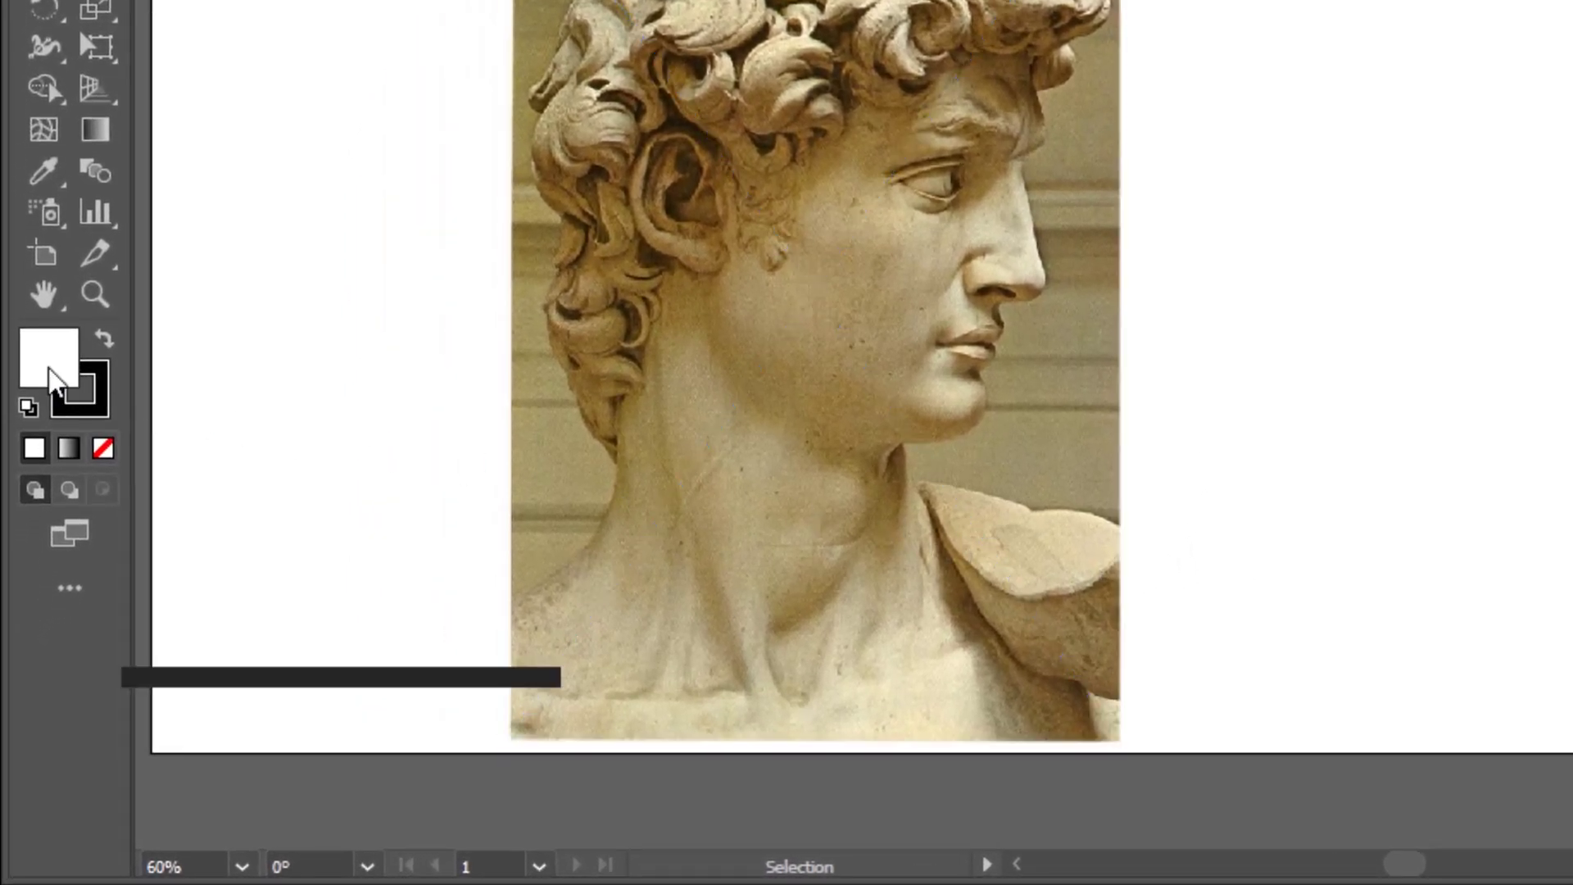
pyautogui.click(104, 450)
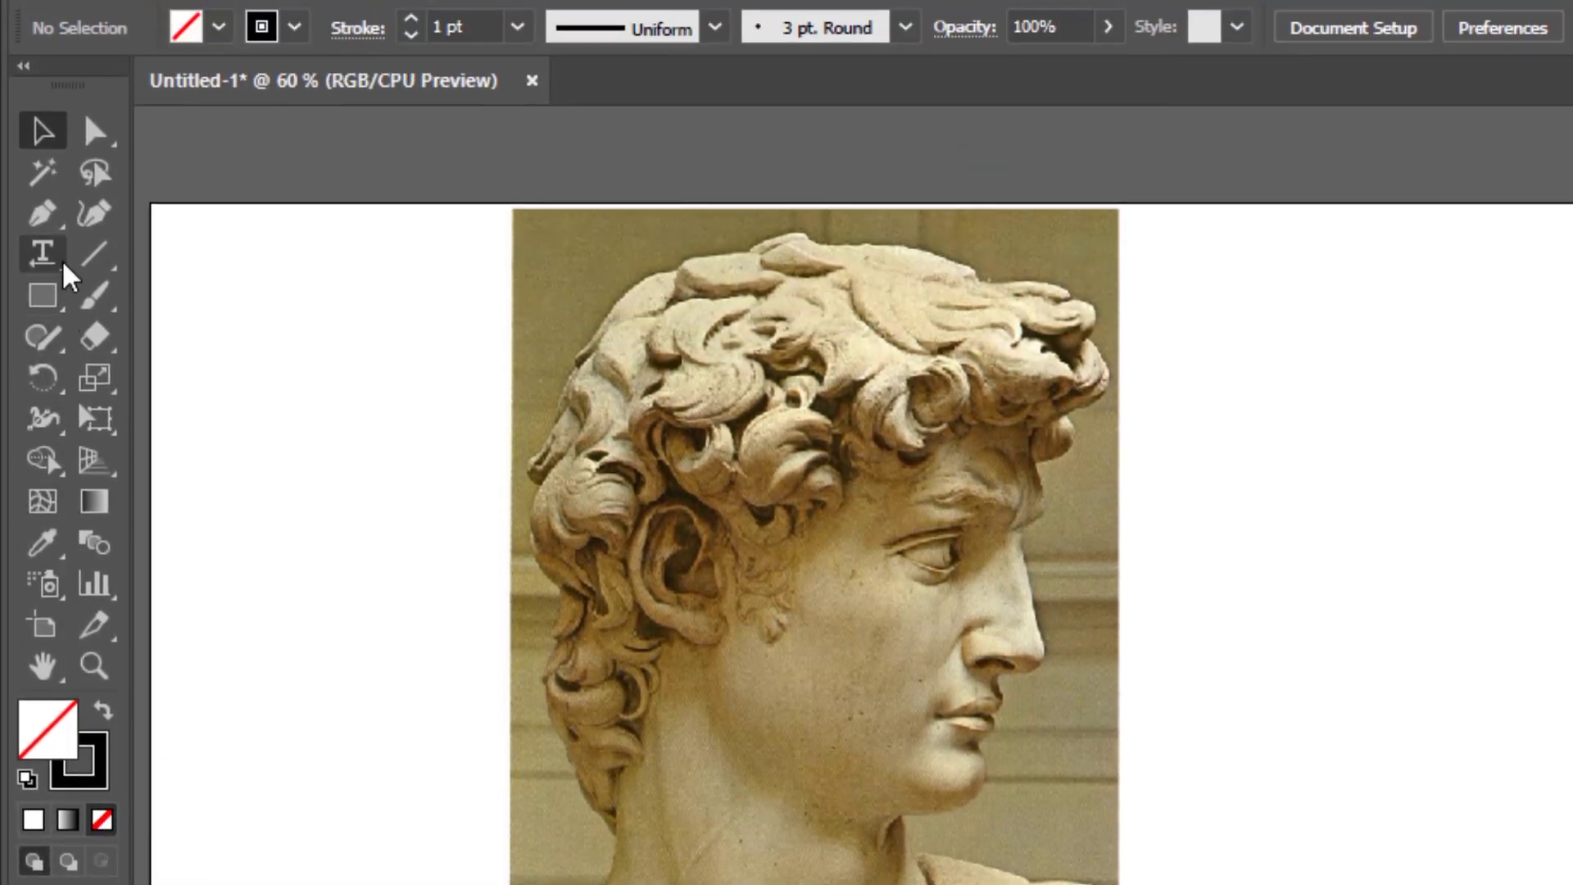
pyautogui.click(54, 220)
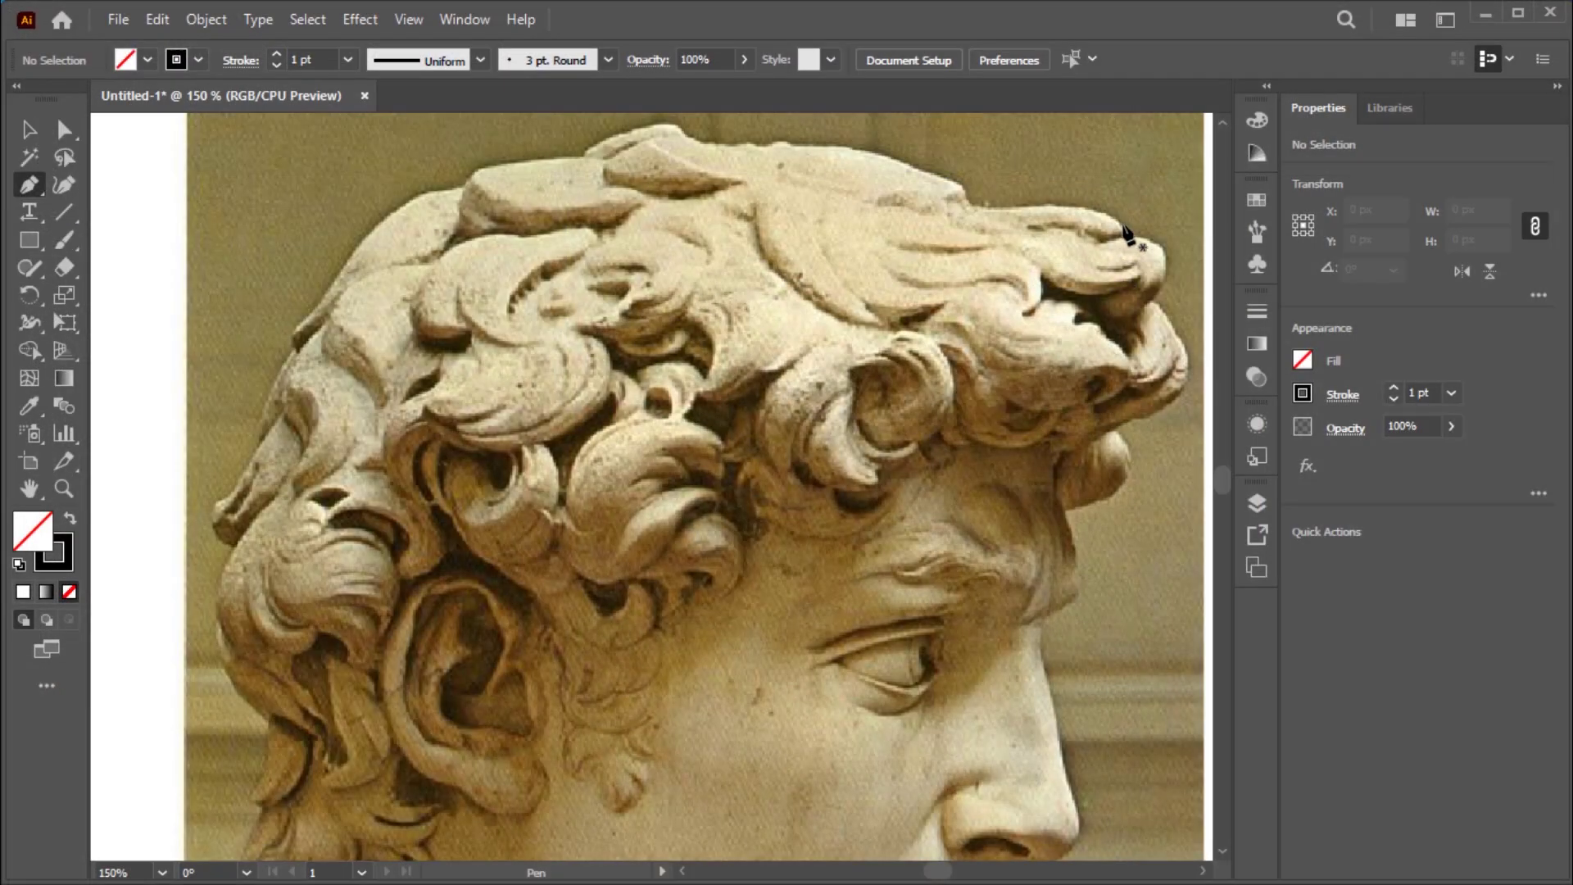
pyautogui.moveTo(1125, 231); pyautogui.dragTo(583, 178)
pyautogui.scroll(1, 873, 156)
pyautogui.moveTo(475, 197); pyautogui.dragTo(299, 348)
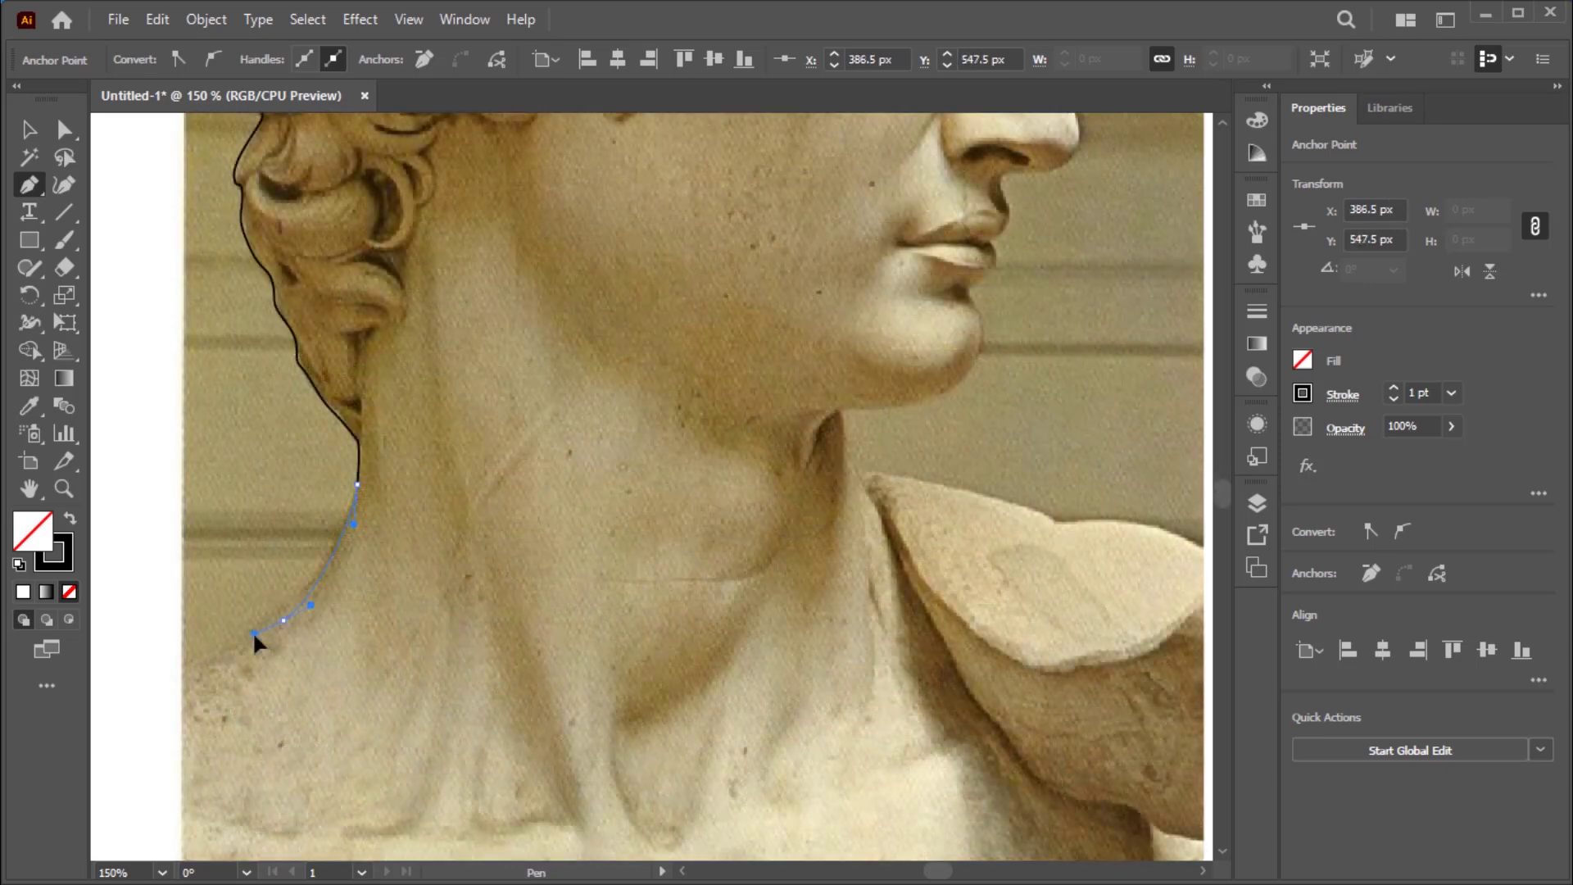
# - Continue the path down the back of the neck, around the photo's lower edges, and along the shoulder to beneath the chin
pyautogui.moveTo(254, 634); pyautogui.dragTo(183, 667)
pyautogui.hotkey('ctrl', 'z')
pyautogui.scroll(-3, 184, 666)
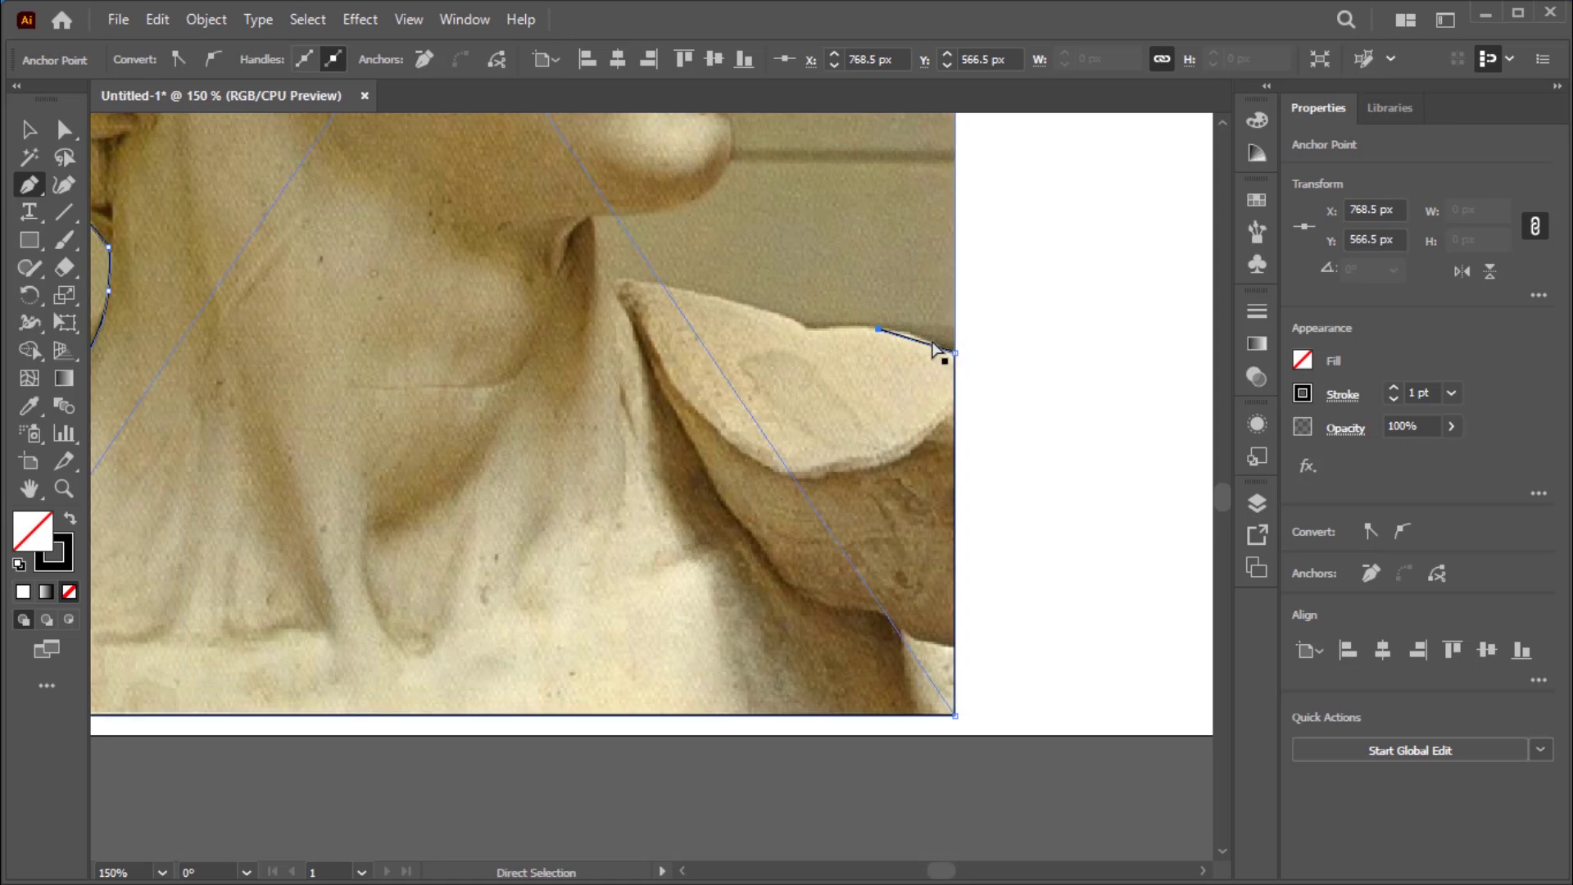
pyautogui.moveTo(941, 351); pyautogui.dragTo(603, 216)
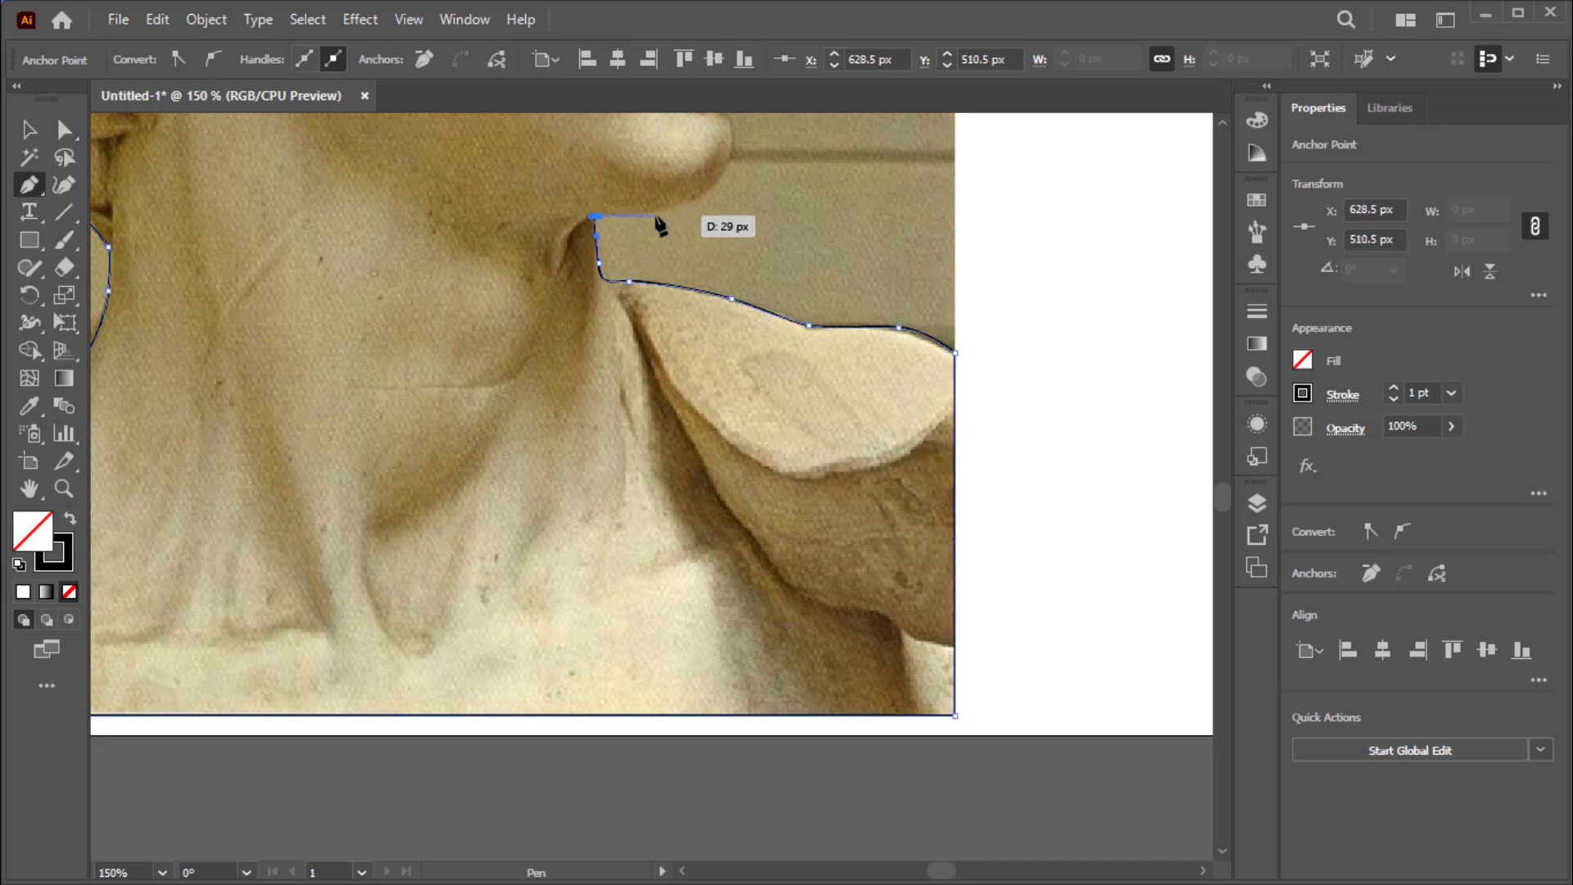
# - Continue the path around the chin and over the lips to the underside of the nose
pyautogui.scroll(7, 662, 226)
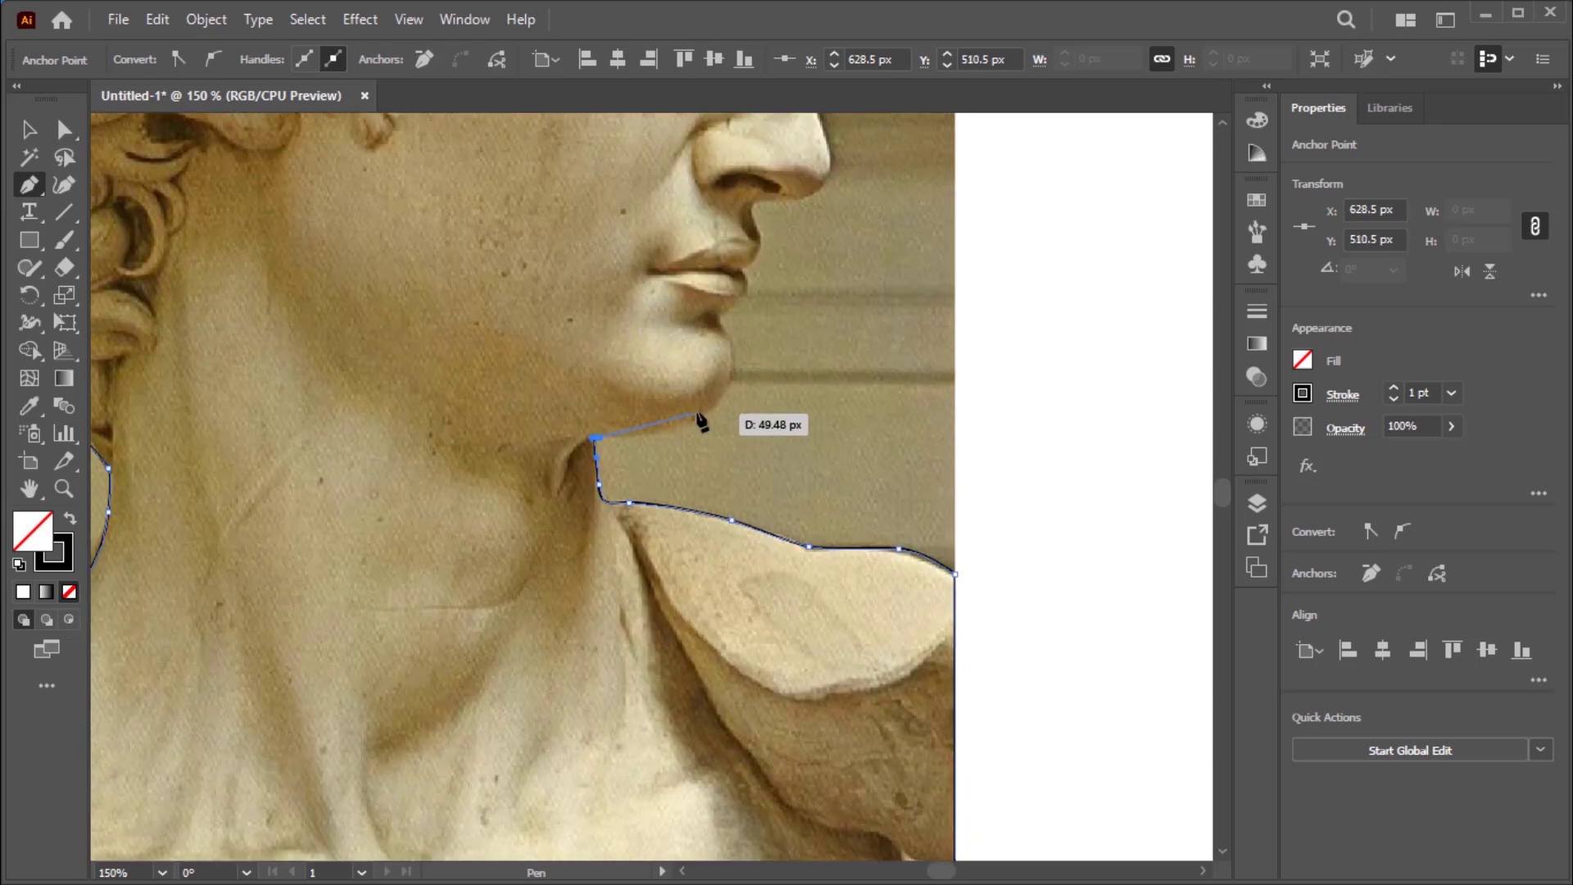
pyautogui.moveTo(713, 409); pyautogui.dragTo(746, 295)
pyautogui.moveTo(749, 285); pyautogui.dragTo(718, 239)
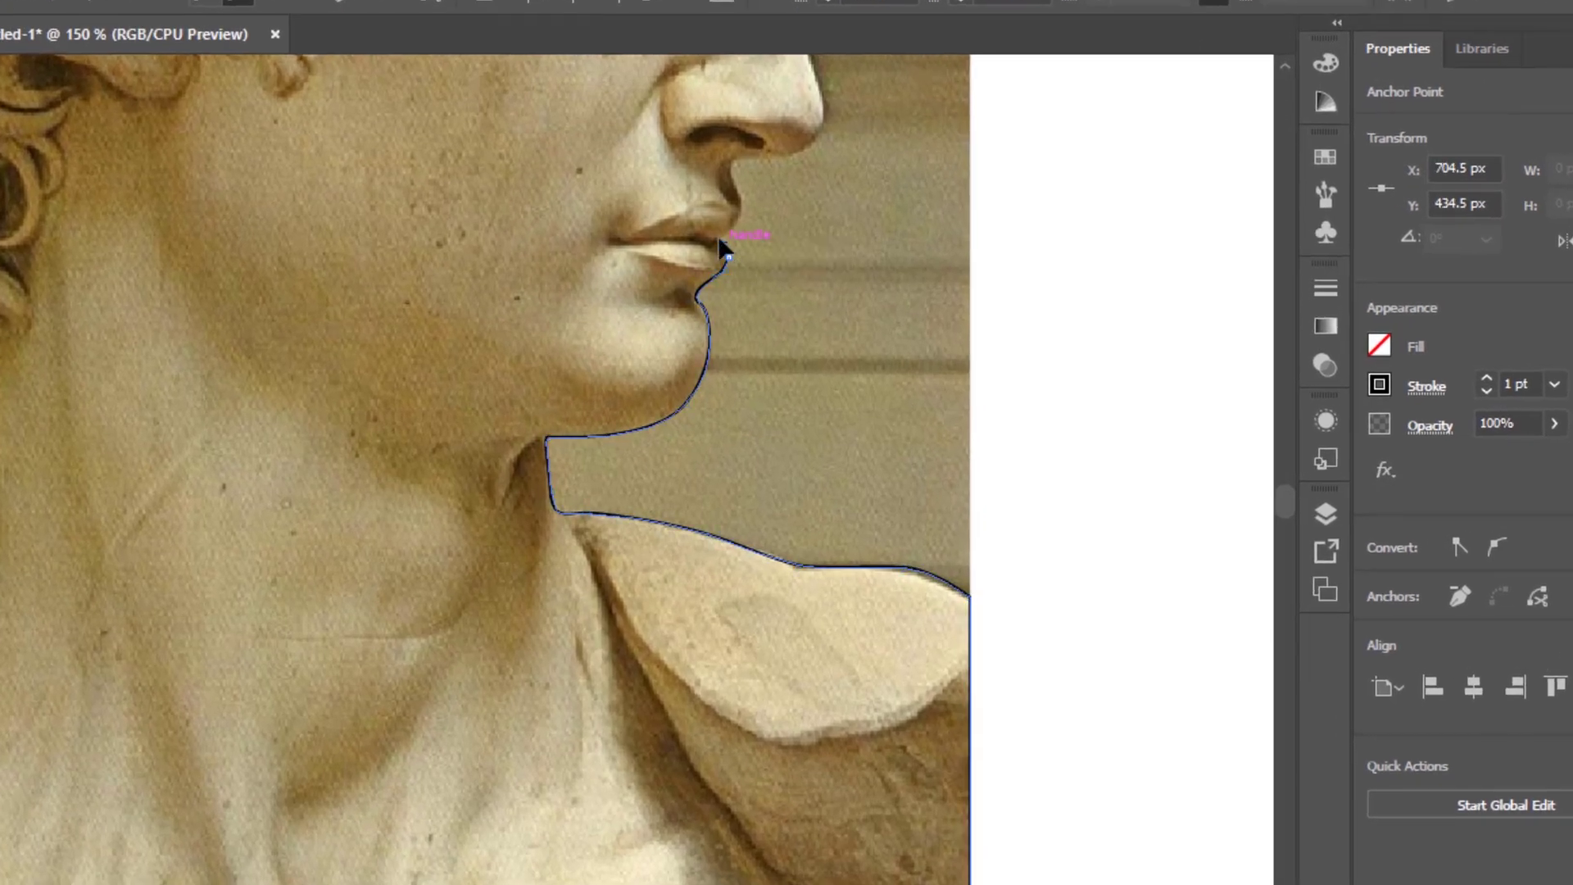
pyautogui.moveTo(722, 244); pyautogui.dragTo(728, 233)
pyautogui.scroll(1, 744, 295)
pyautogui.scroll(1, 737, 425)
pyautogui.moveTo(740, 461); pyautogui.dragTo(854, 407)
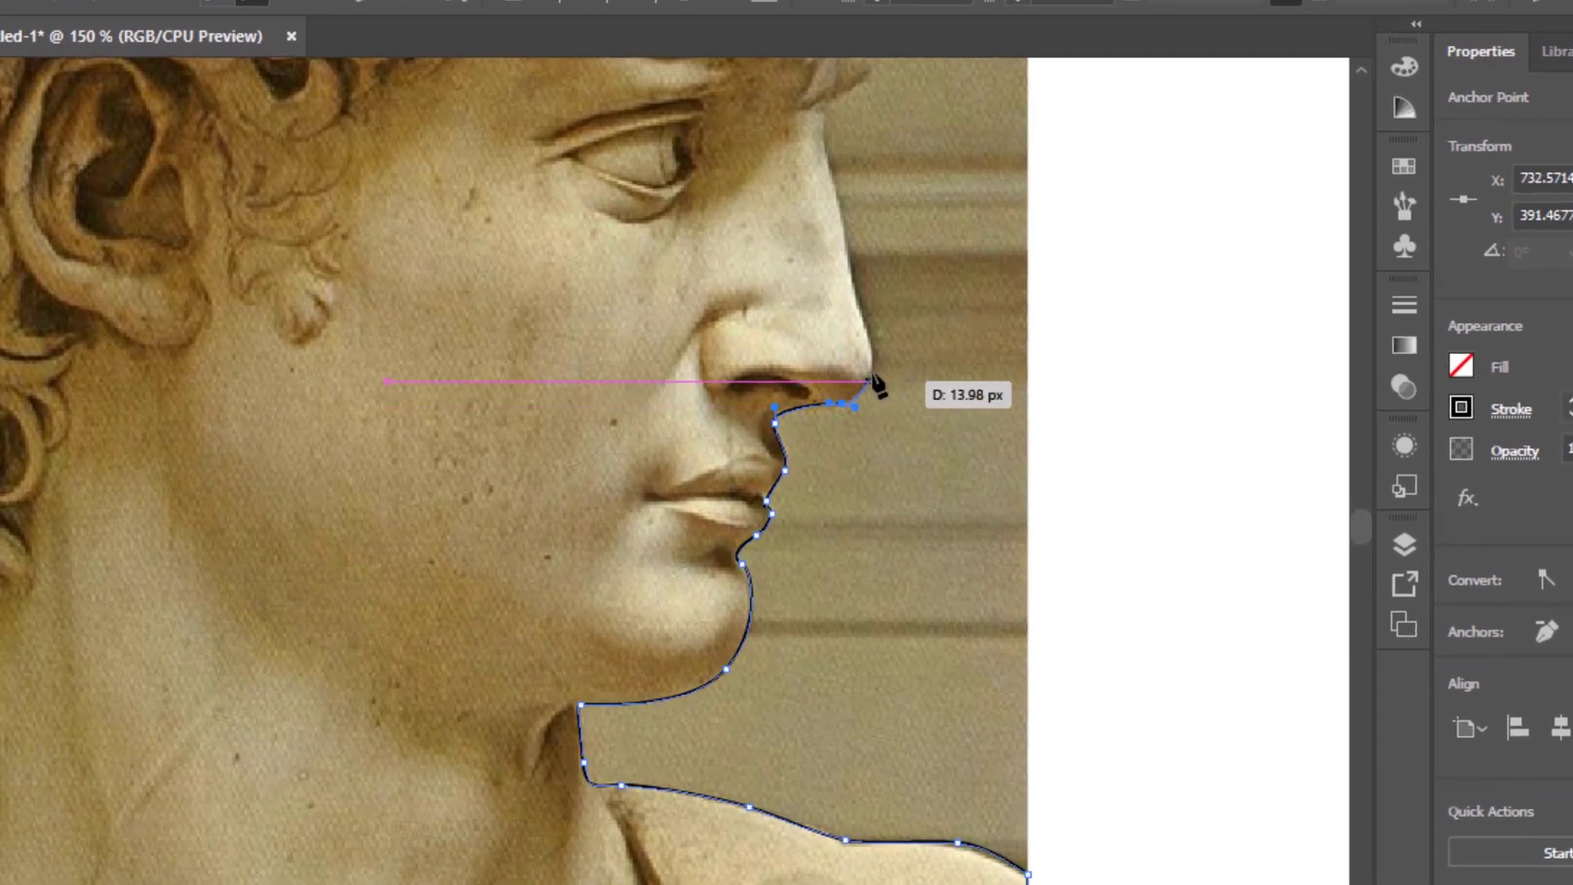
# - Extend the path around the nose tip, up the nose bridge, and over the brow to the forehead hairline
pyautogui.moveTo(875, 343); pyautogui.dragTo(869, 318)
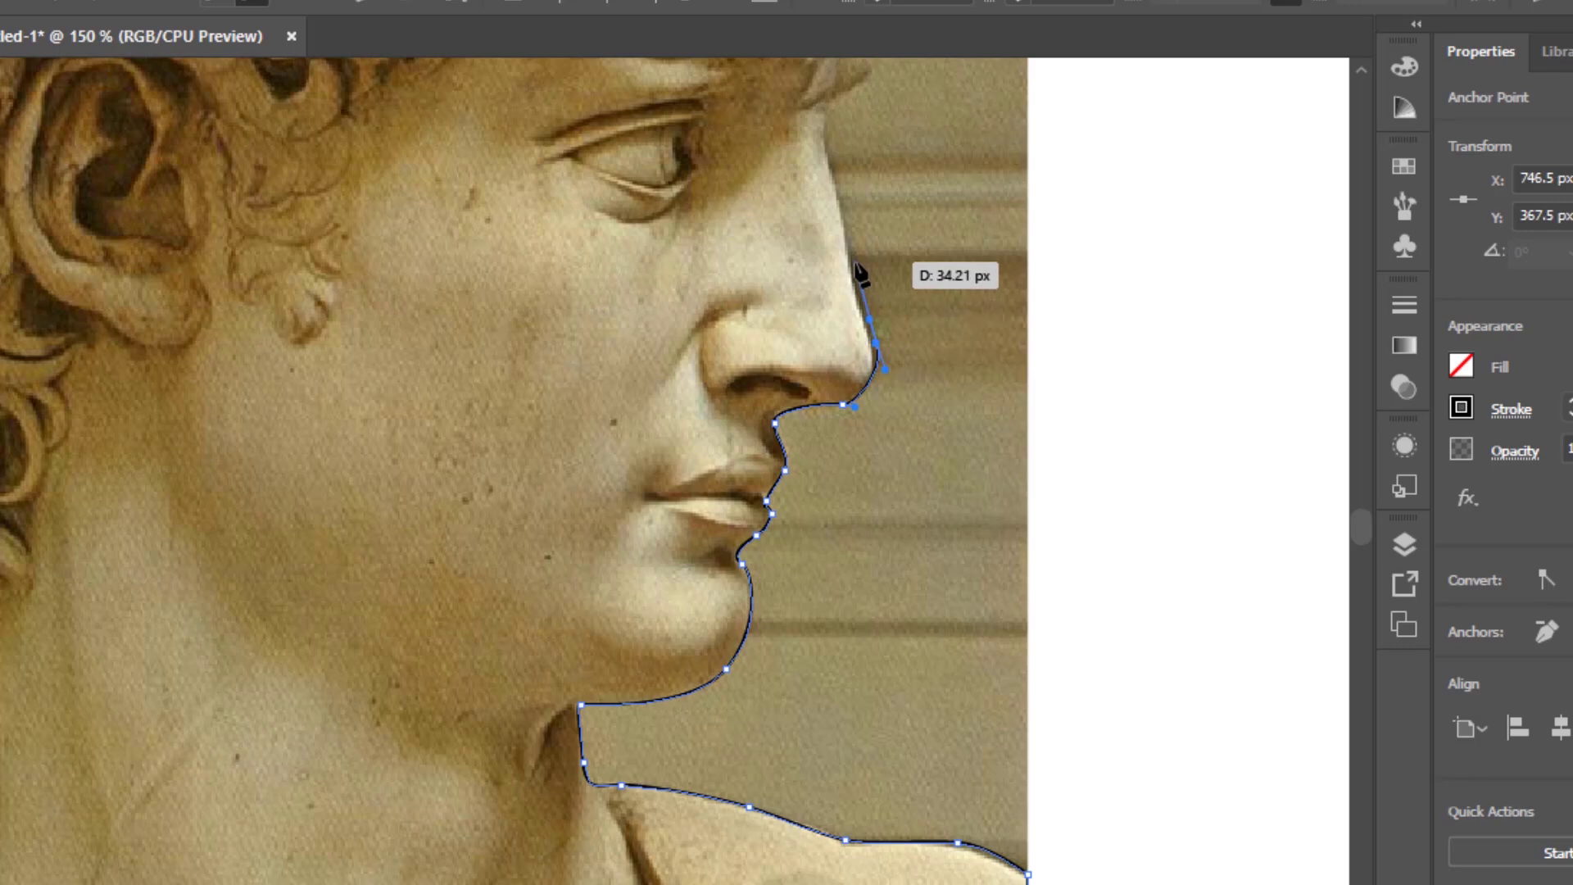
pyautogui.moveTo(846, 241); pyautogui.dragTo(841, 205)
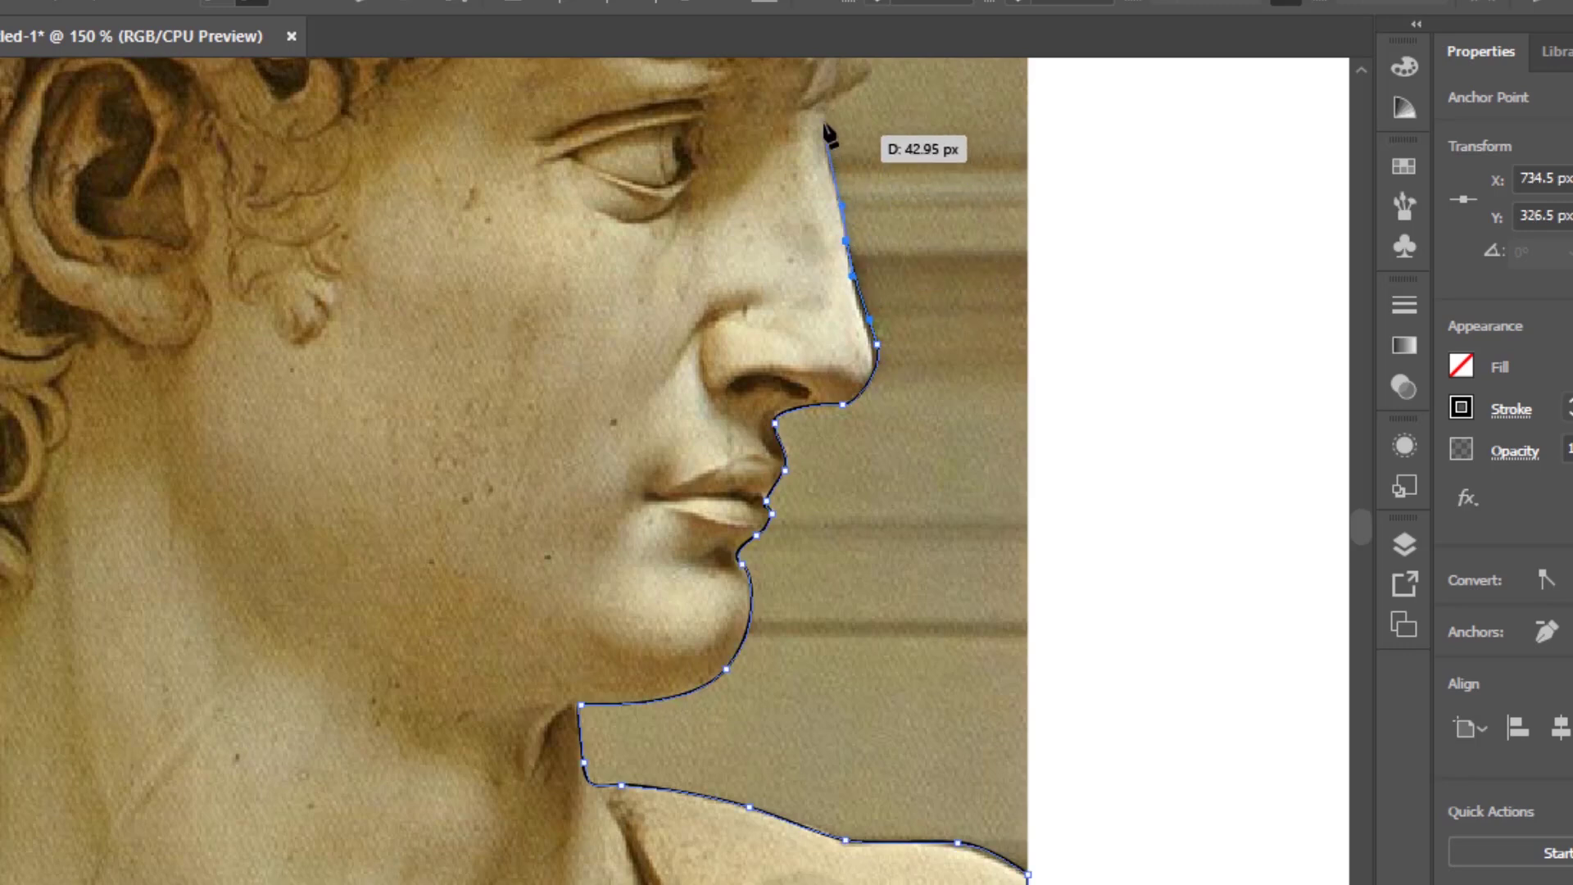
pyautogui.moveTo(824, 109); pyautogui.dragTo(850, 180)
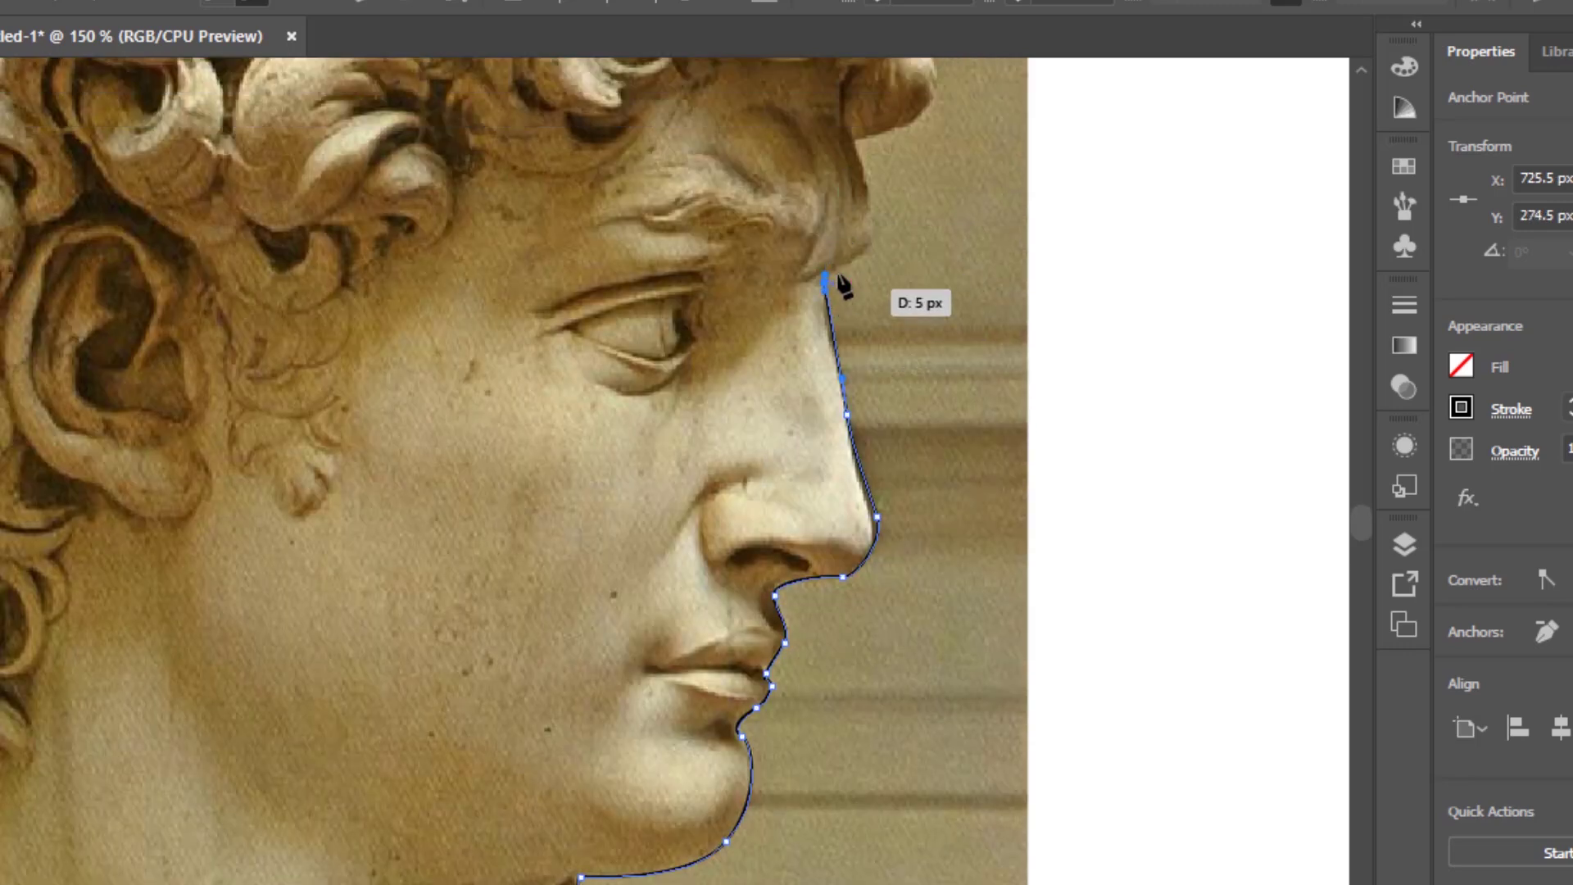
pyautogui.moveTo(864, 254); pyautogui.dragTo(866, 139)
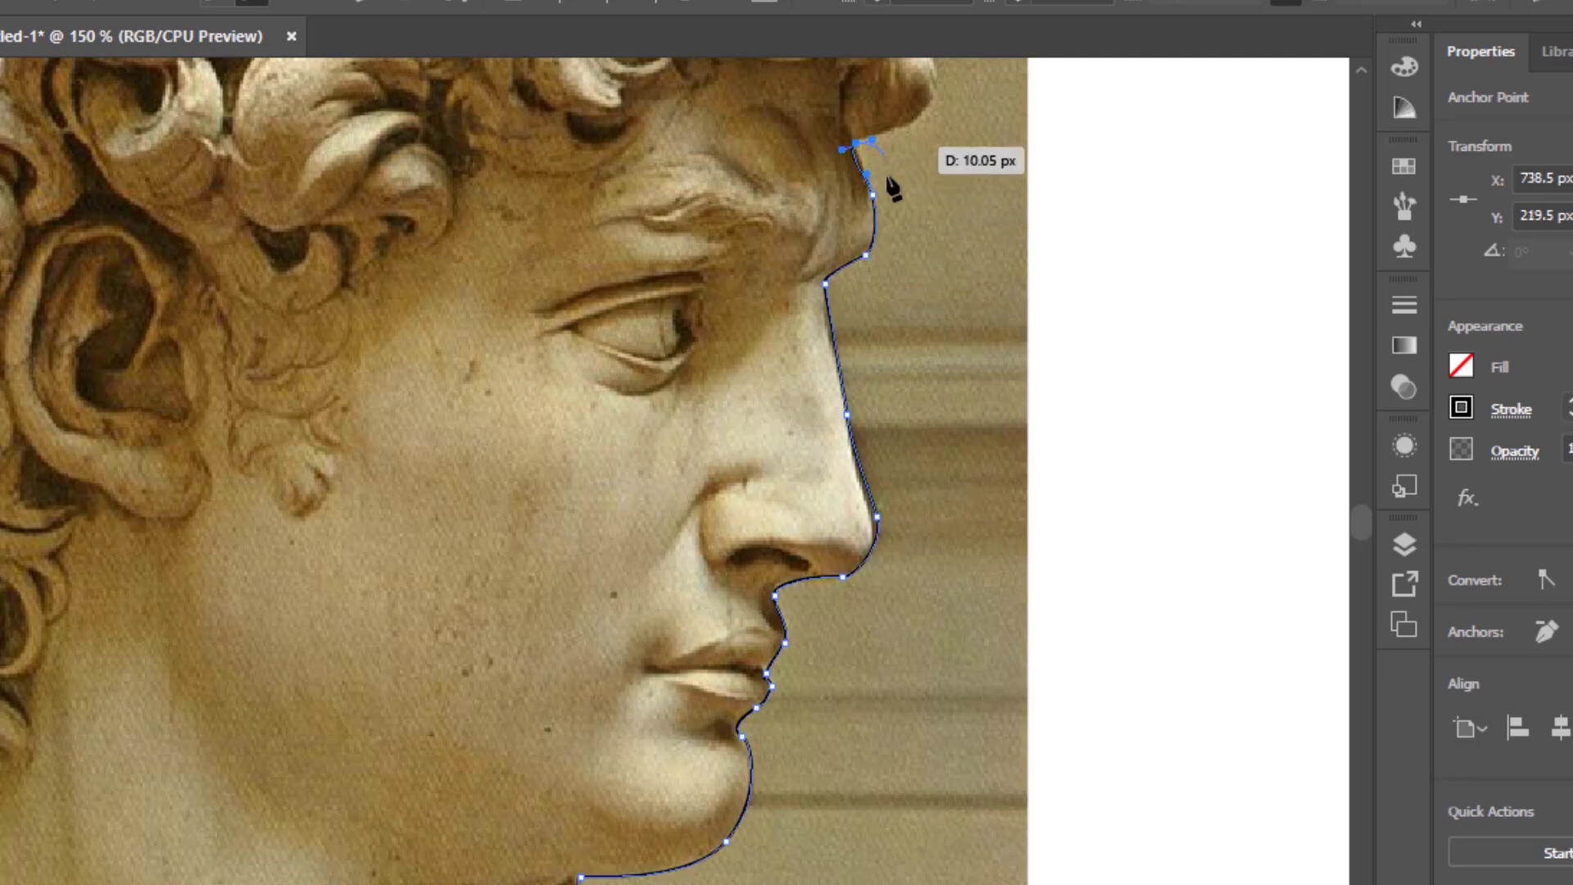
# - Trace the curls above the forehead and close the path at its starting anchor on the front of the hair
pyautogui.scroll(3, 892, 184)
pyautogui.moveTo(935, 351); pyautogui.dragTo(996, 233)
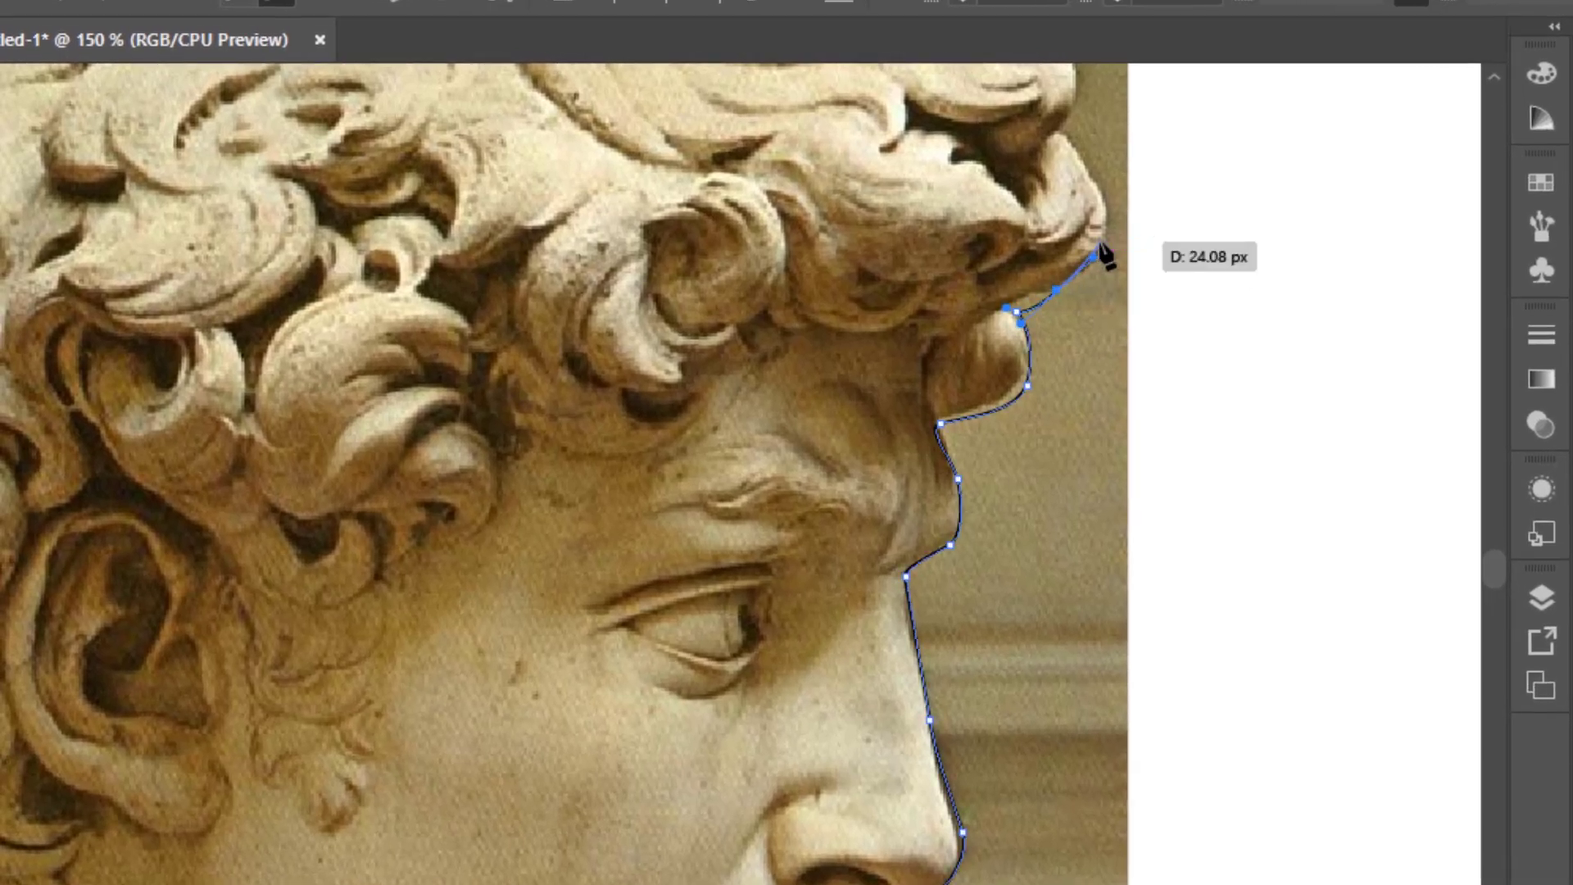
pyautogui.scroll(1, 1102, 249)
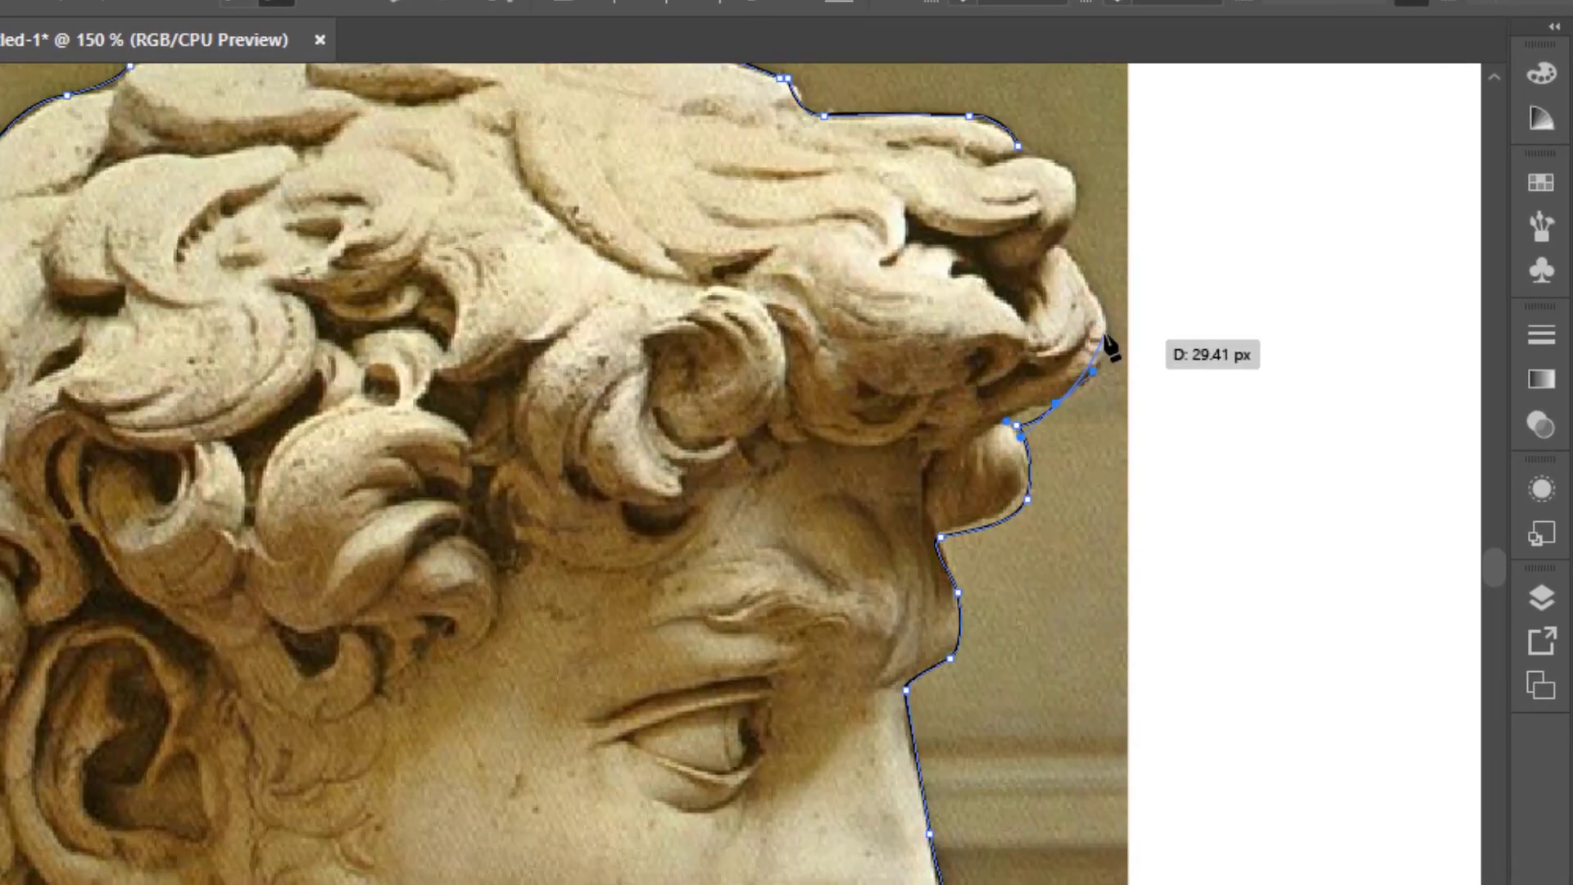
pyautogui.moveTo(1102, 314); pyautogui.dragTo(1042, 161)
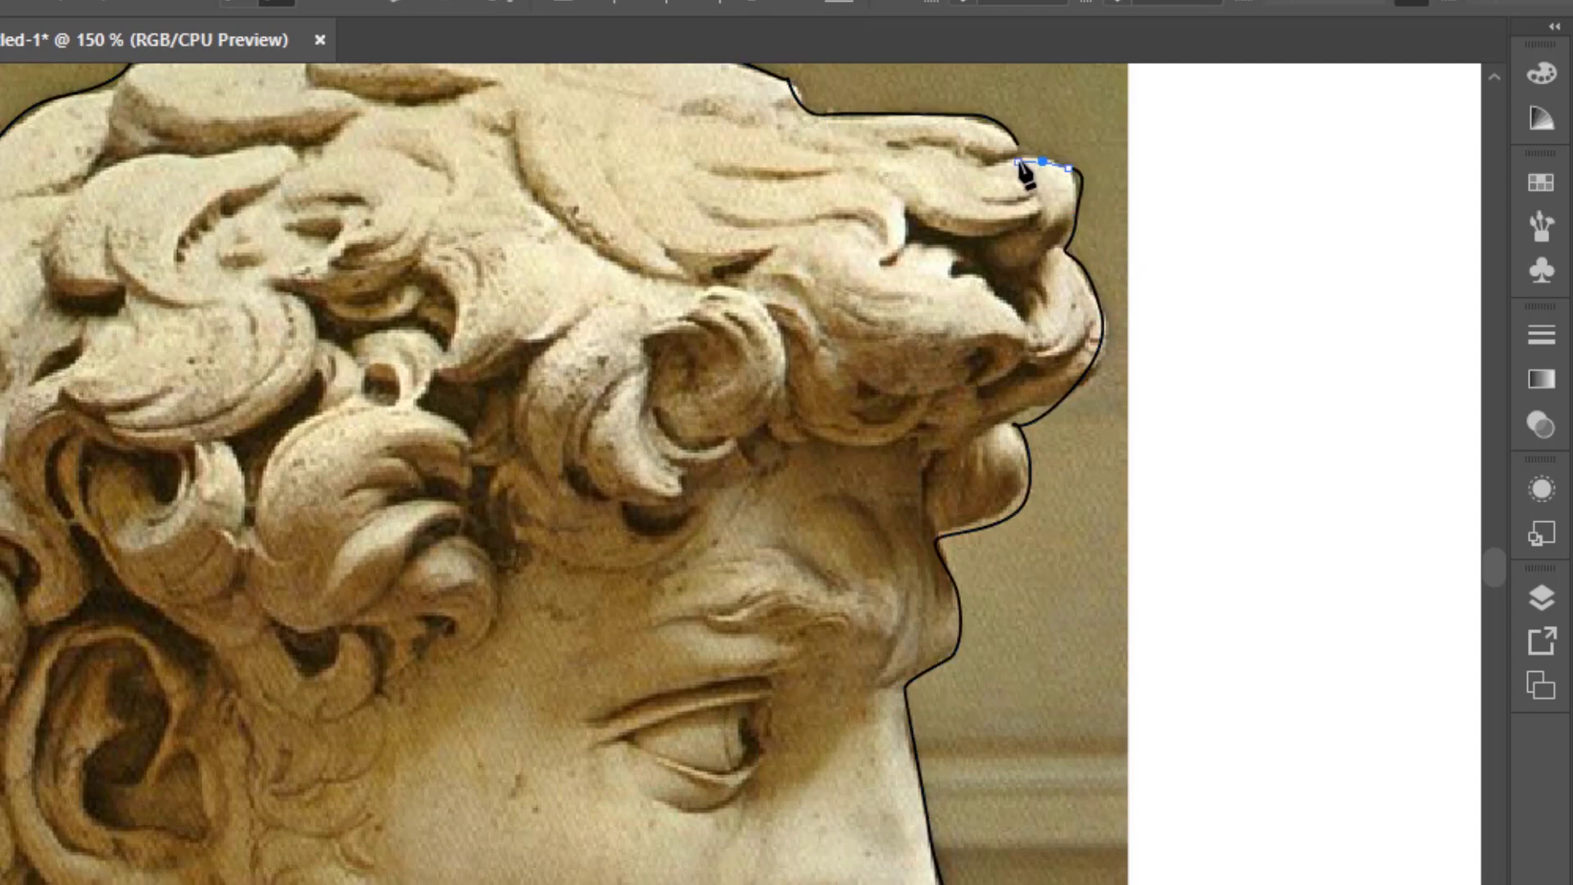
pyautogui.click(1020, 159)
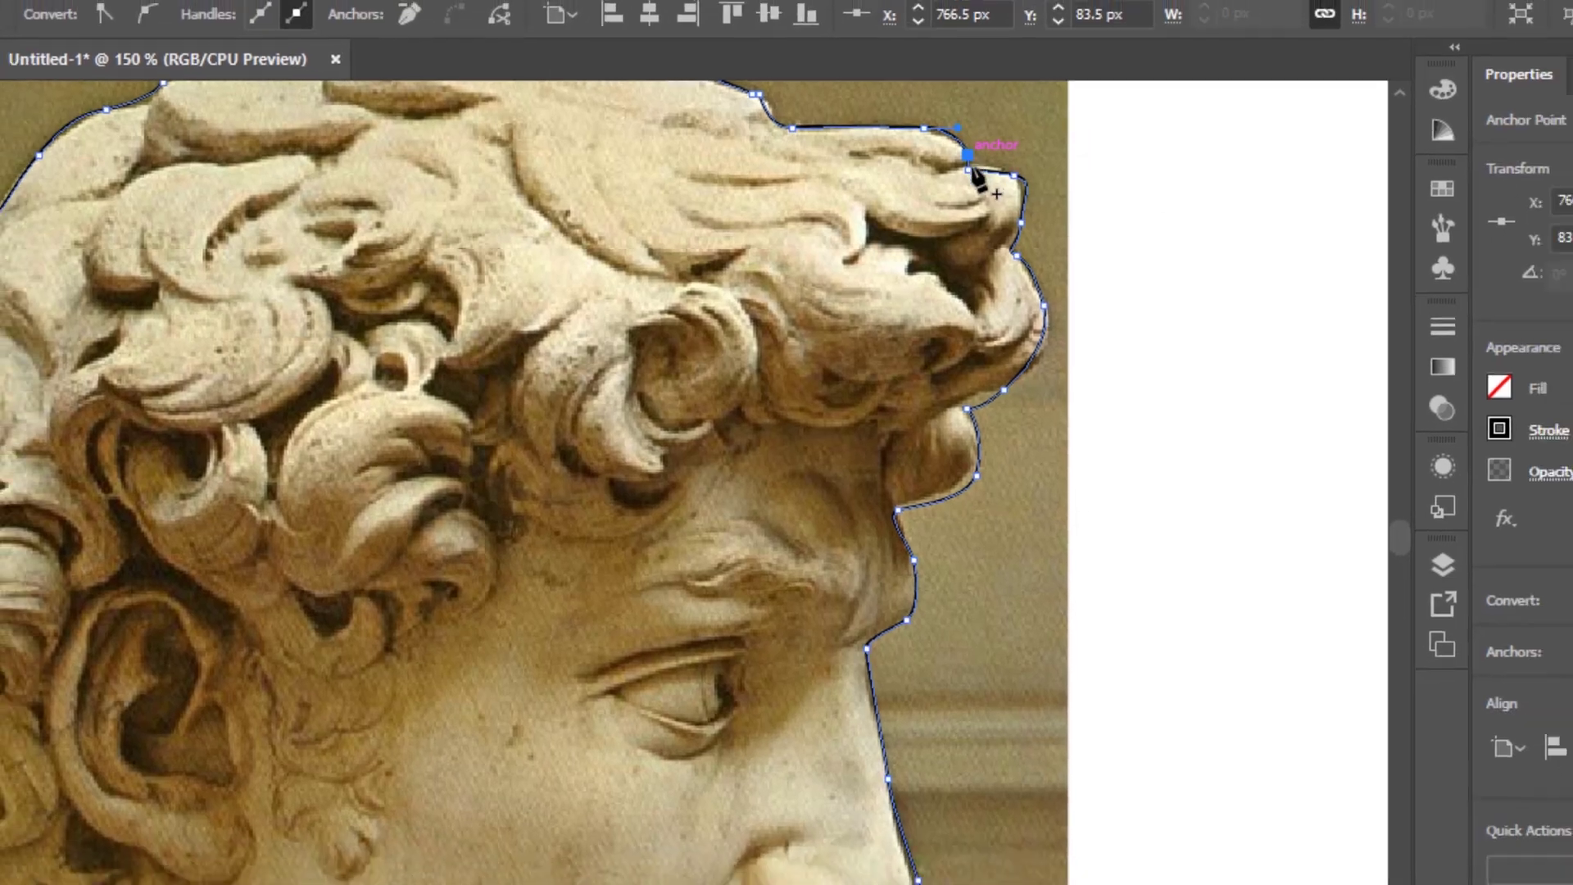
pyautogui.click(1017, 146)
# - Swap the traced outline's fill and stroke to make it a solid black silhouette, and deselect it
pyautogui.scroll(-1, 1030, 472)
pyautogui.scroll(-2, 887, 421)
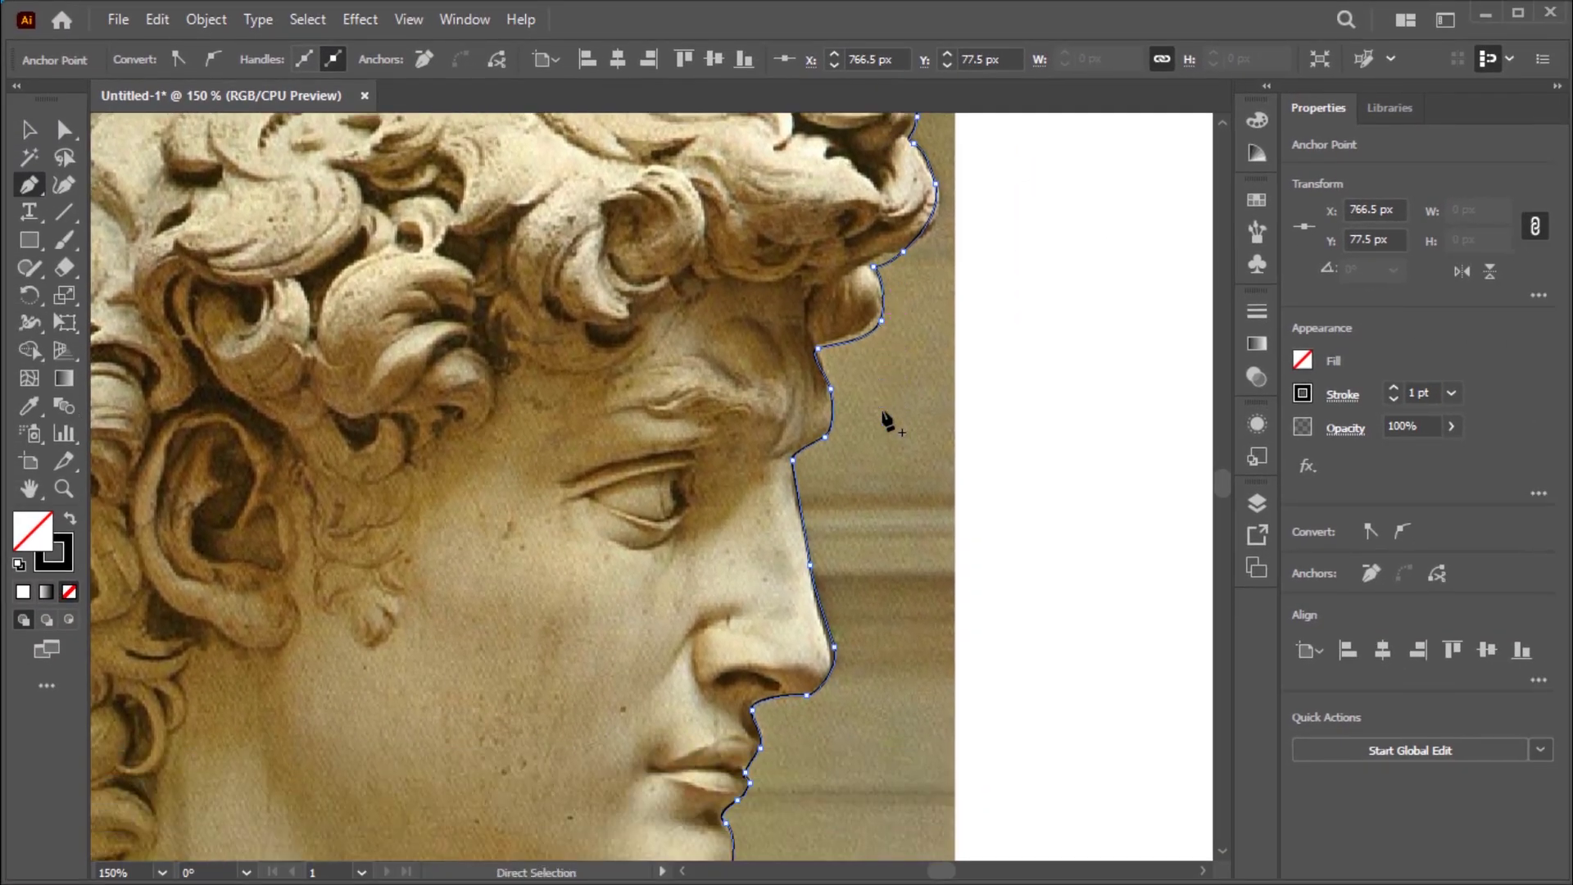
pyautogui.hotkey('ctrl', '0')
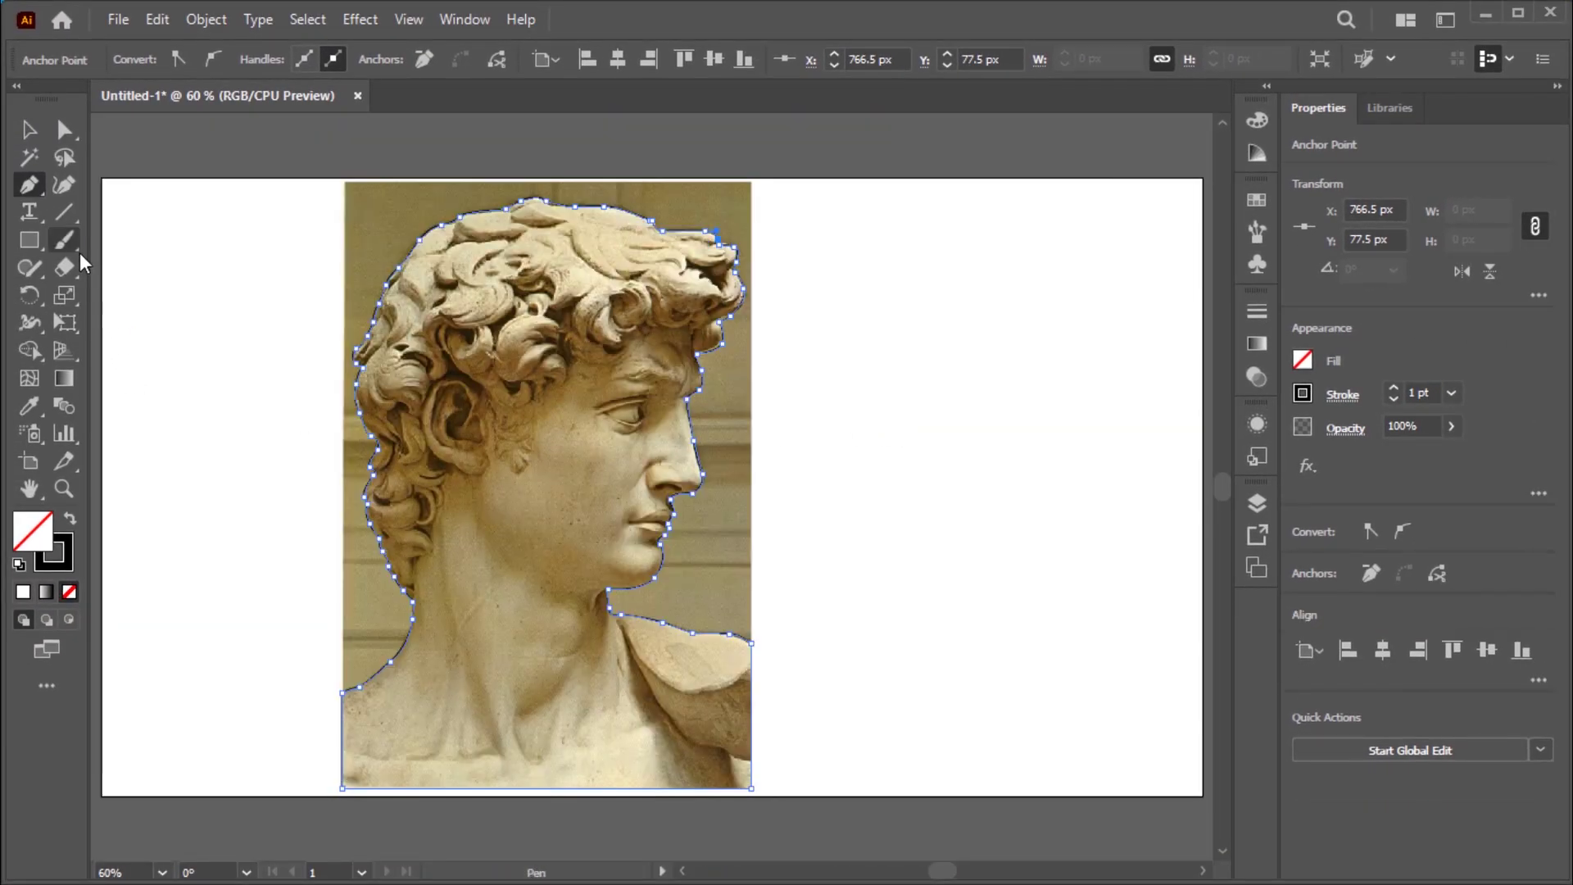
pyautogui.click(31, 138)
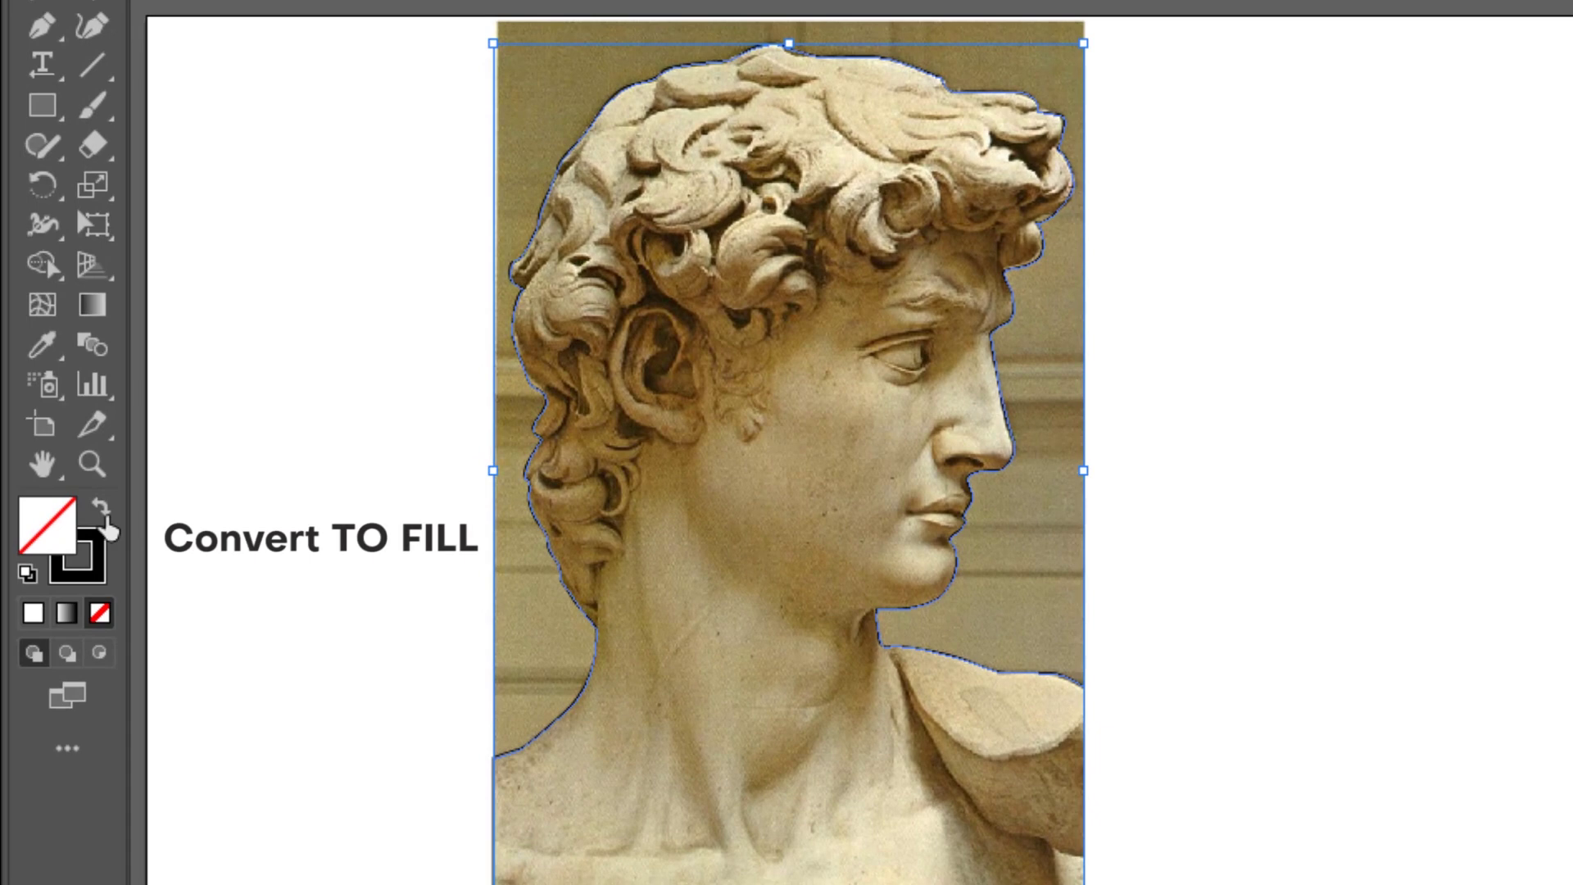
pyautogui.click(105, 514)
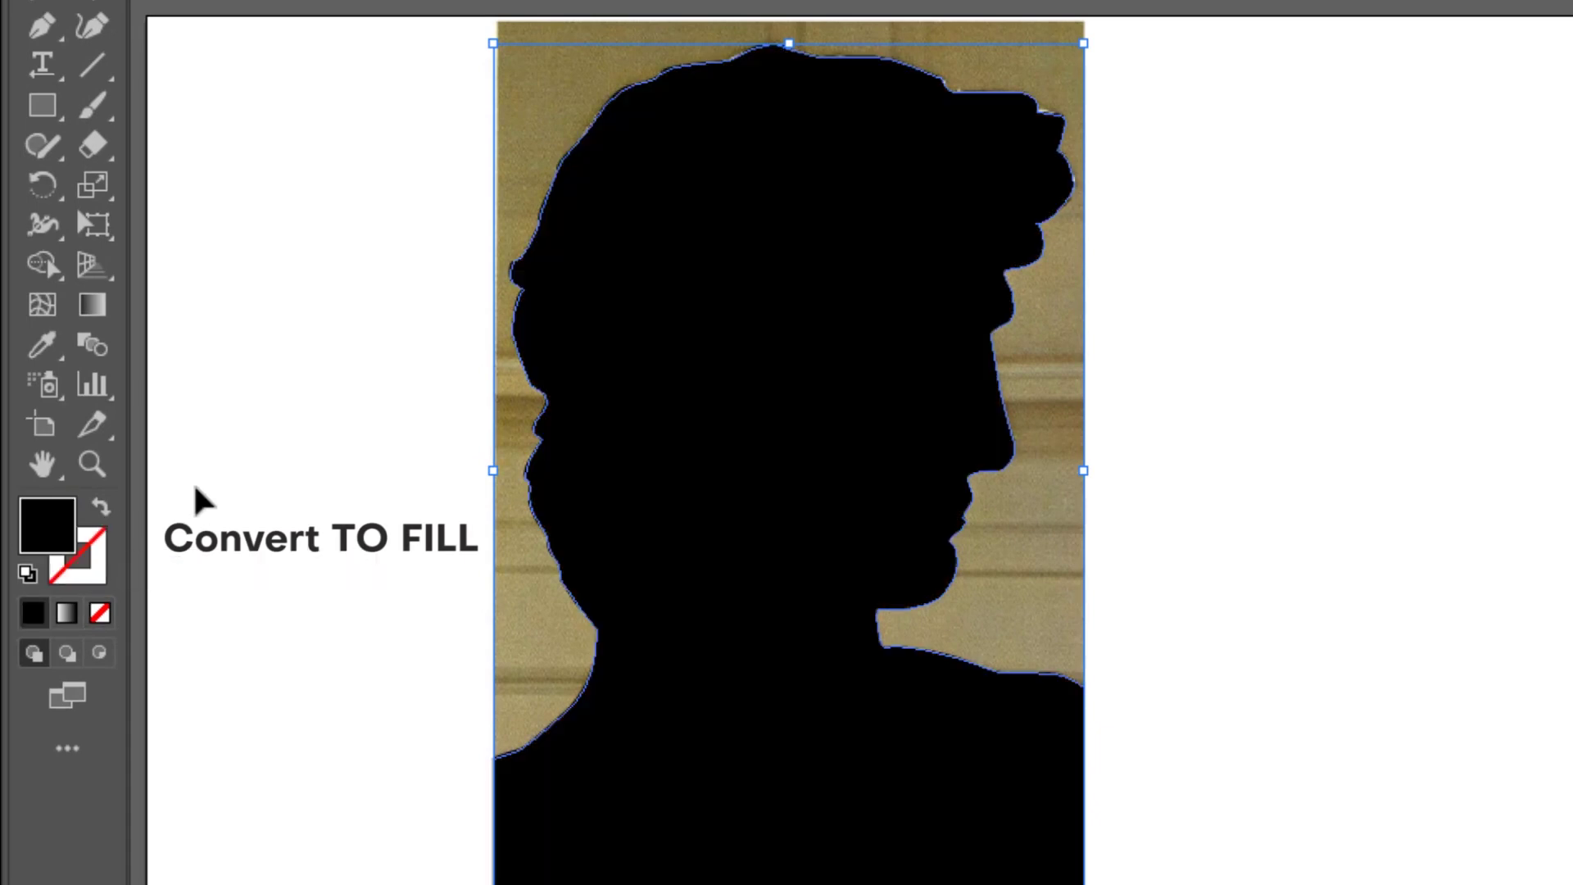
pyautogui.click(252, 450)
# - Select the silhouette together with the photo and make a clipping mask from them
pyautogui.moveTo(410, 66); pyautogui.dragTo(1422, 884)
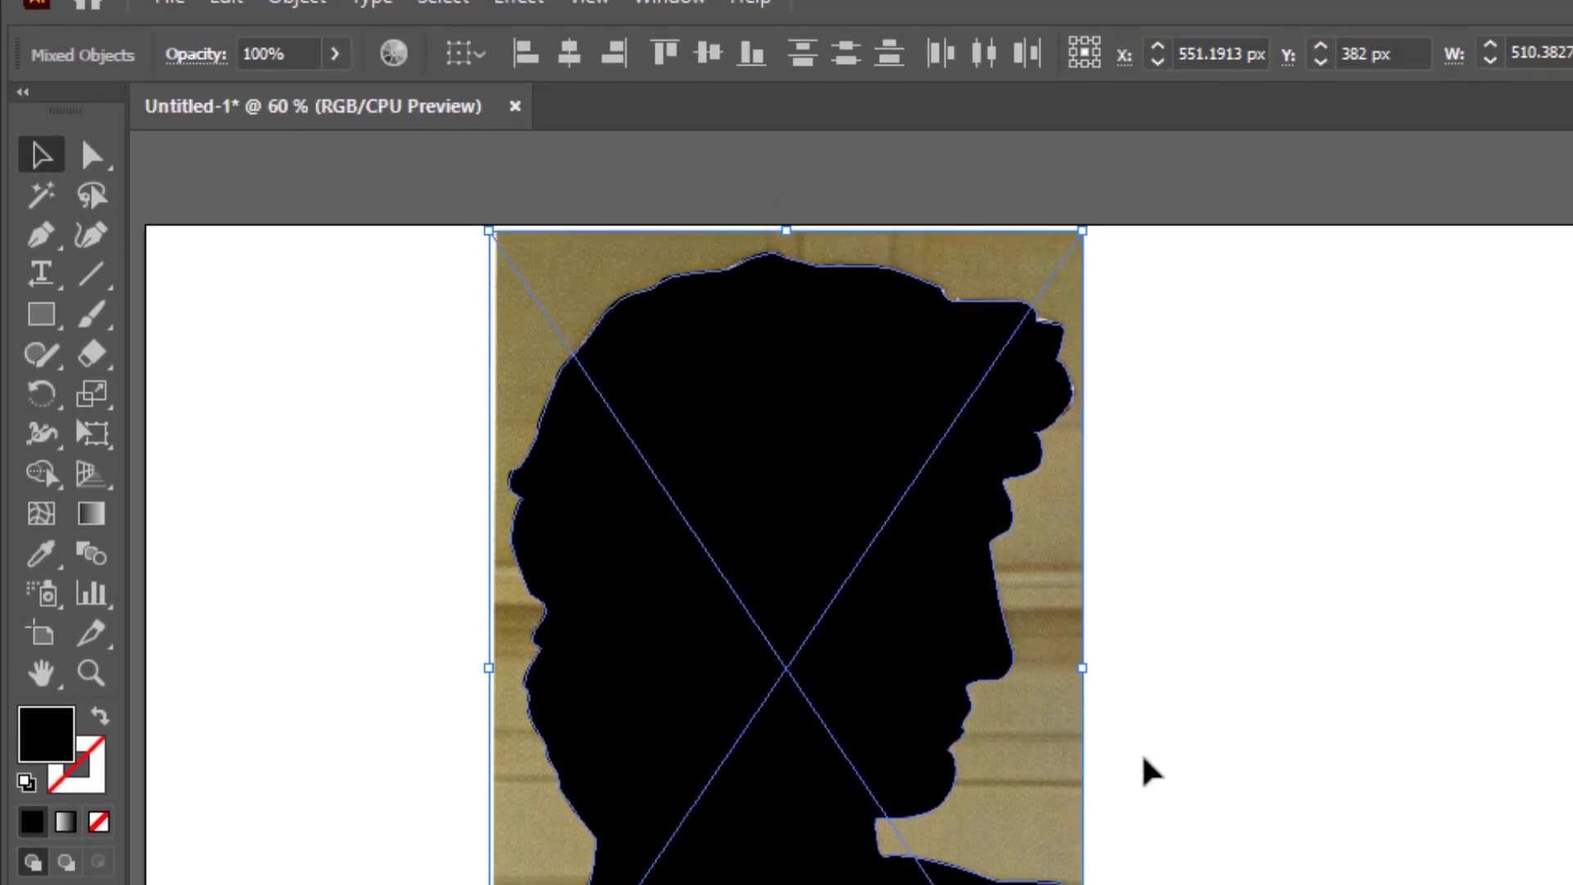
pyautogui.click(291, 33)
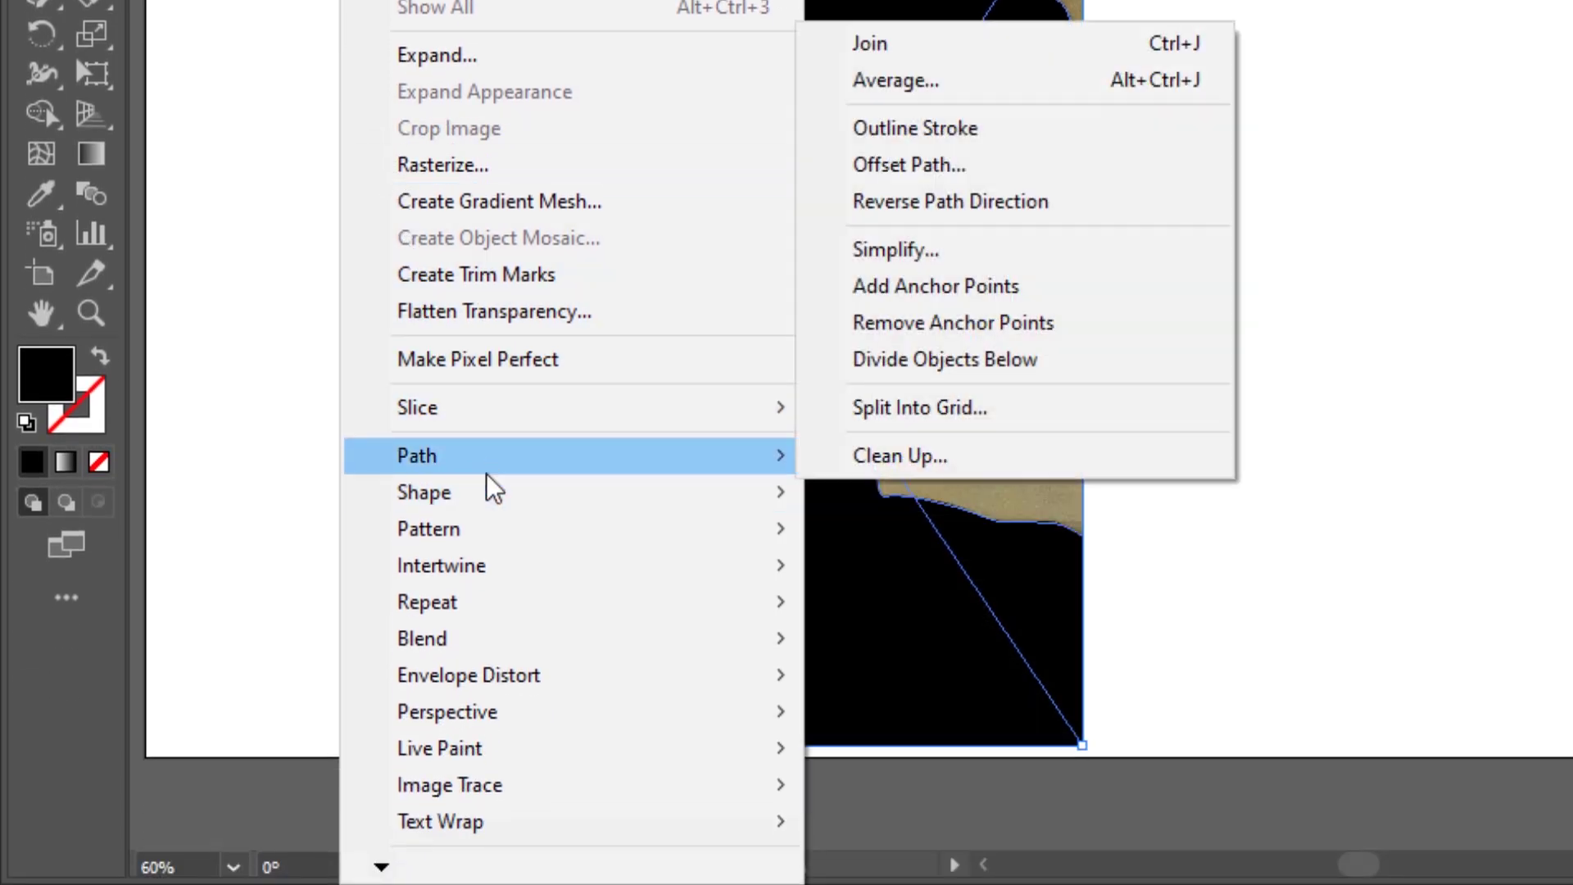
pyautogui.moveTo(386, 870)
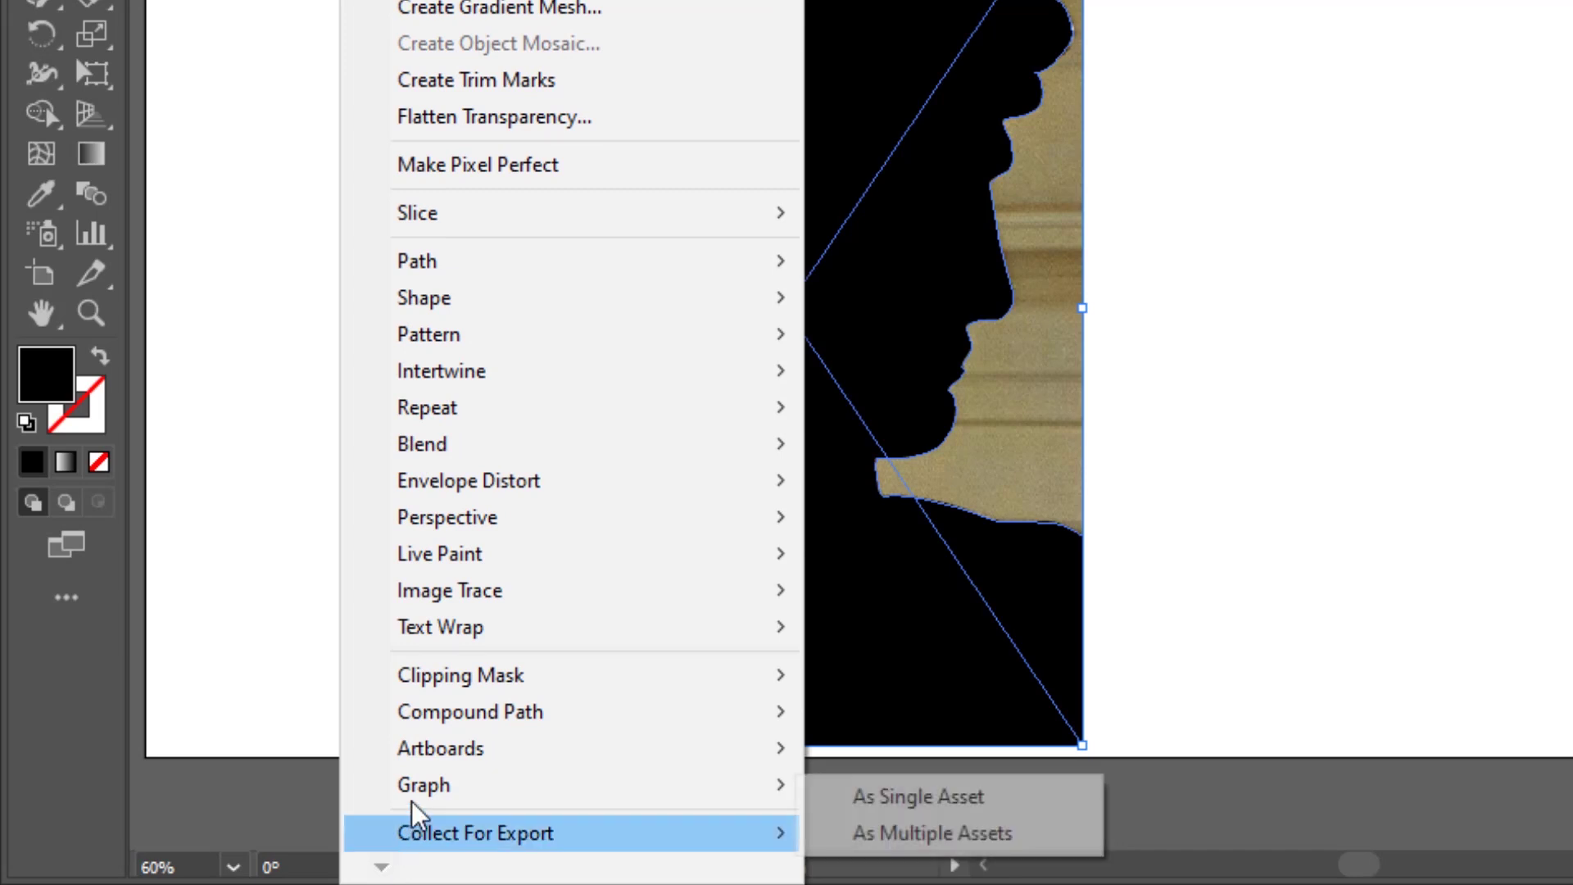
pyautogui.moveTo(455, 680)
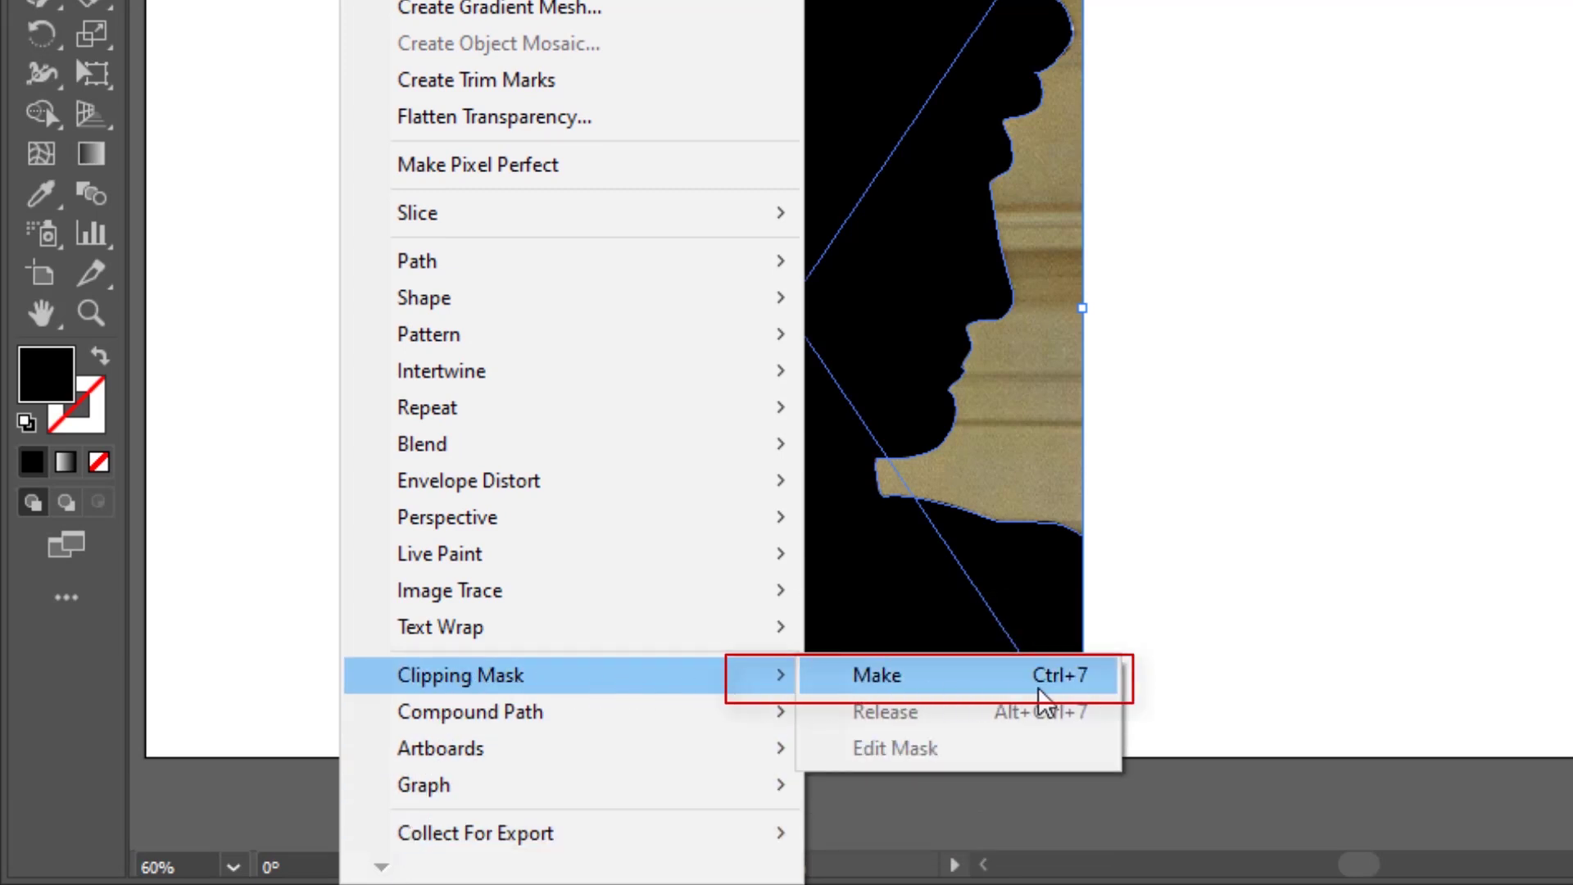
pyautogui.click(1040, 697)
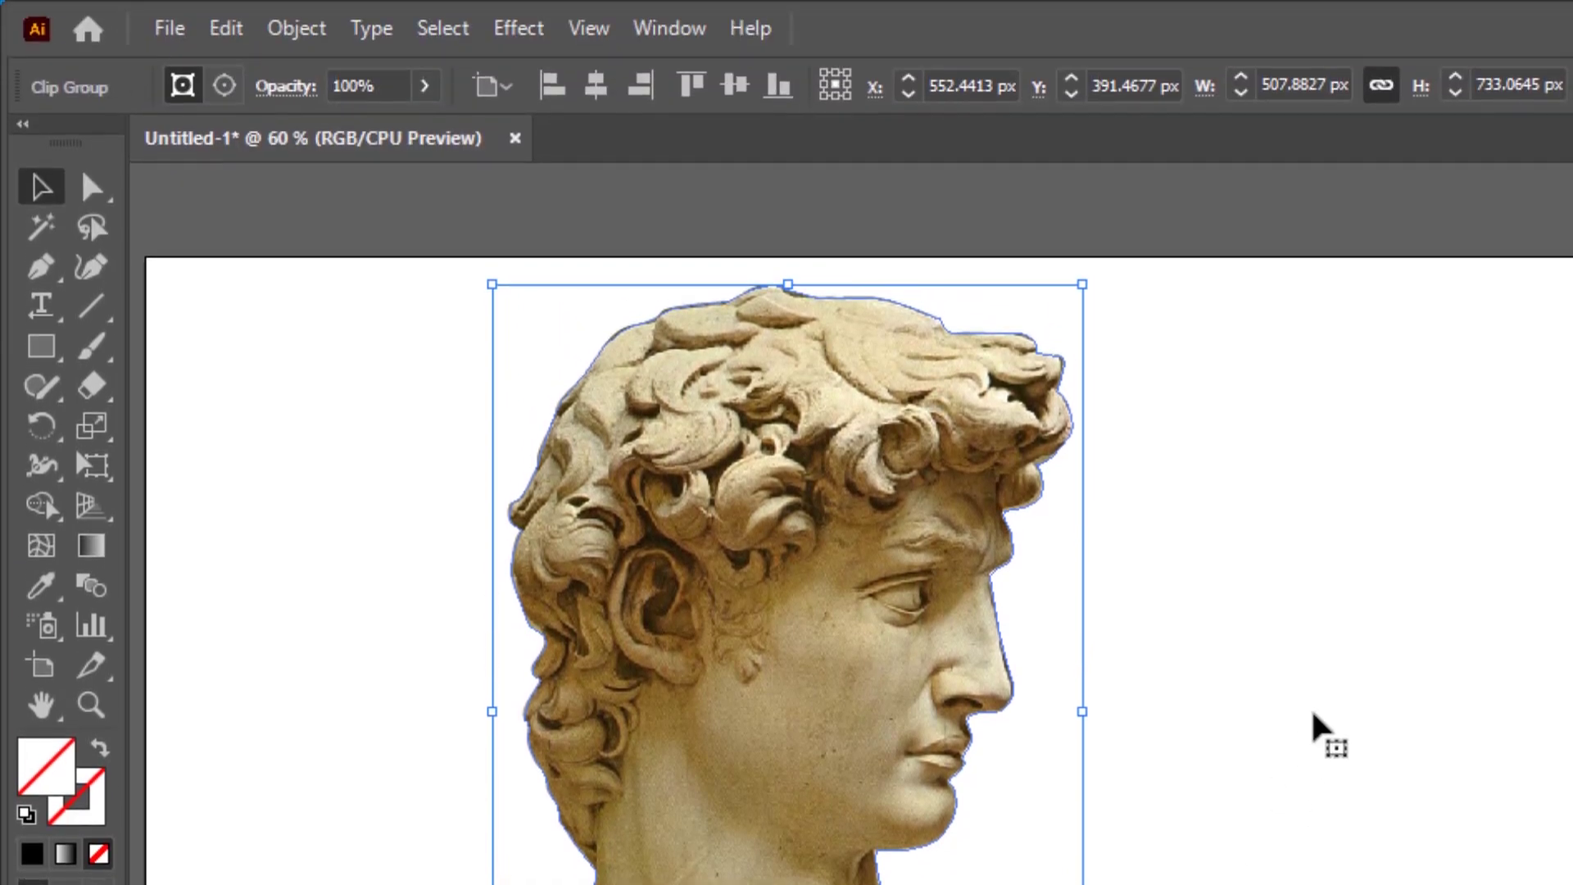
pyautogui.click(1314, 711)
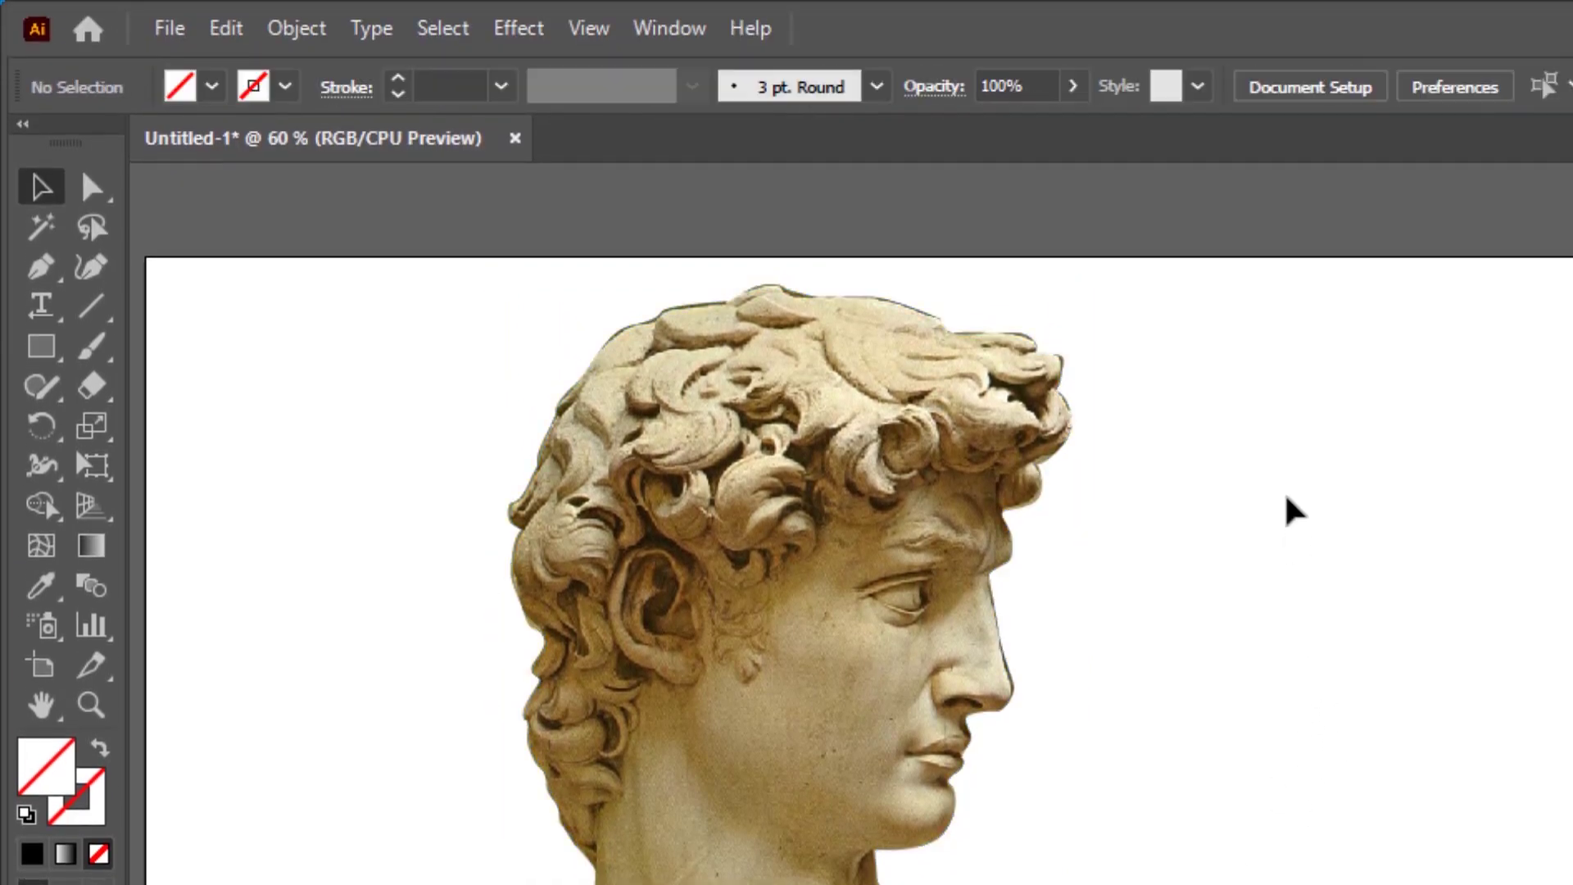
# - Rasterize the clipped statue in RGB at High (300 ppi) with a white background
pyautogui.moveTo(1281, 421); pyautogui.dragTo(508, 852)
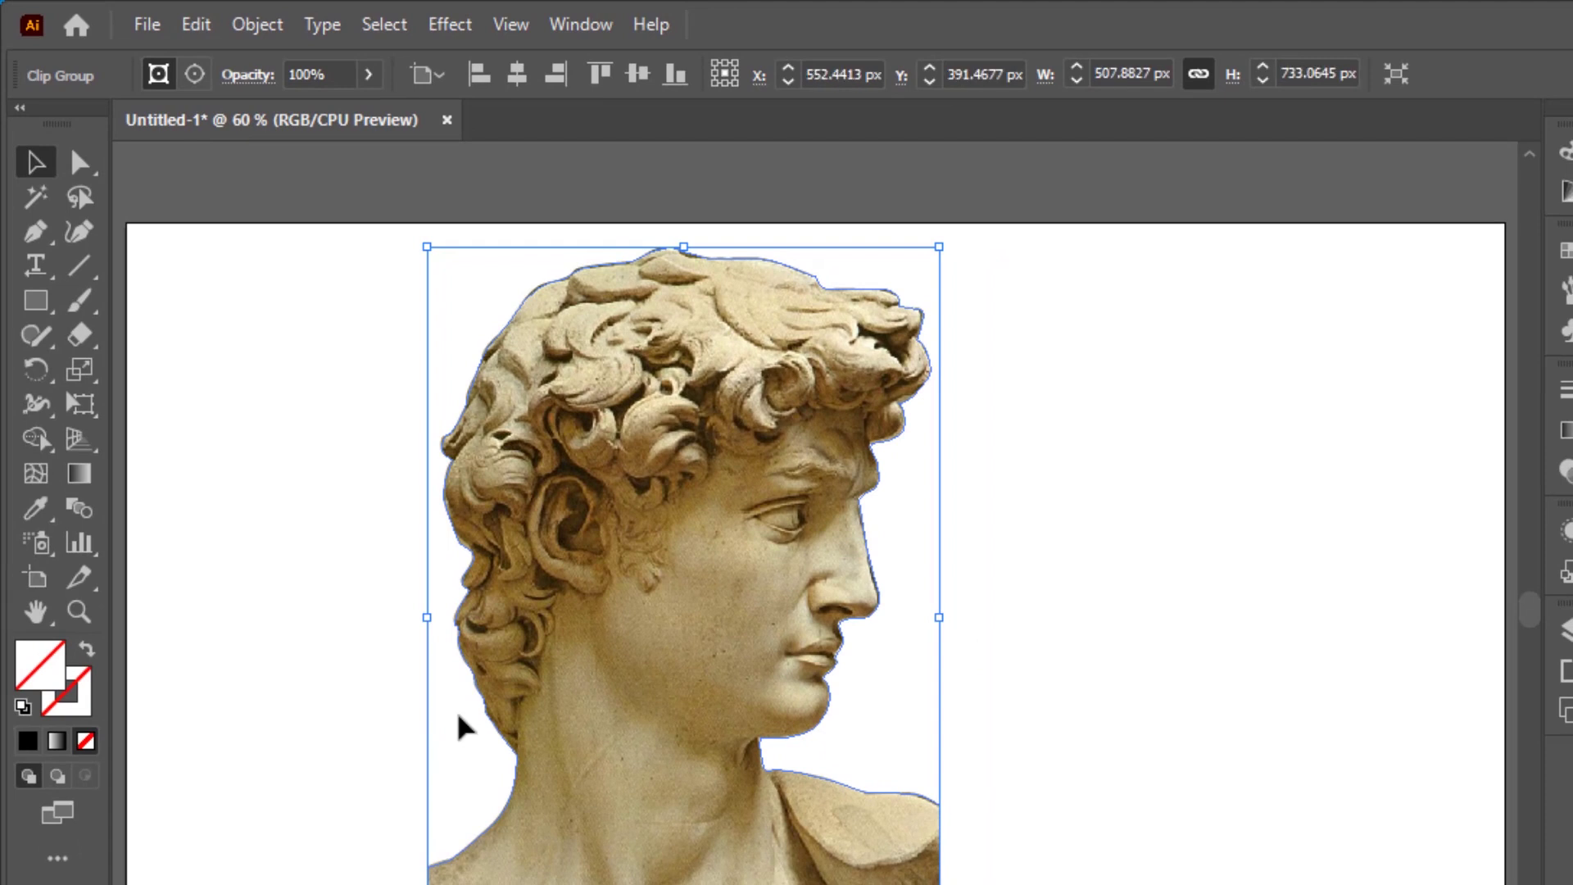
pyautogui.click(270, 31)
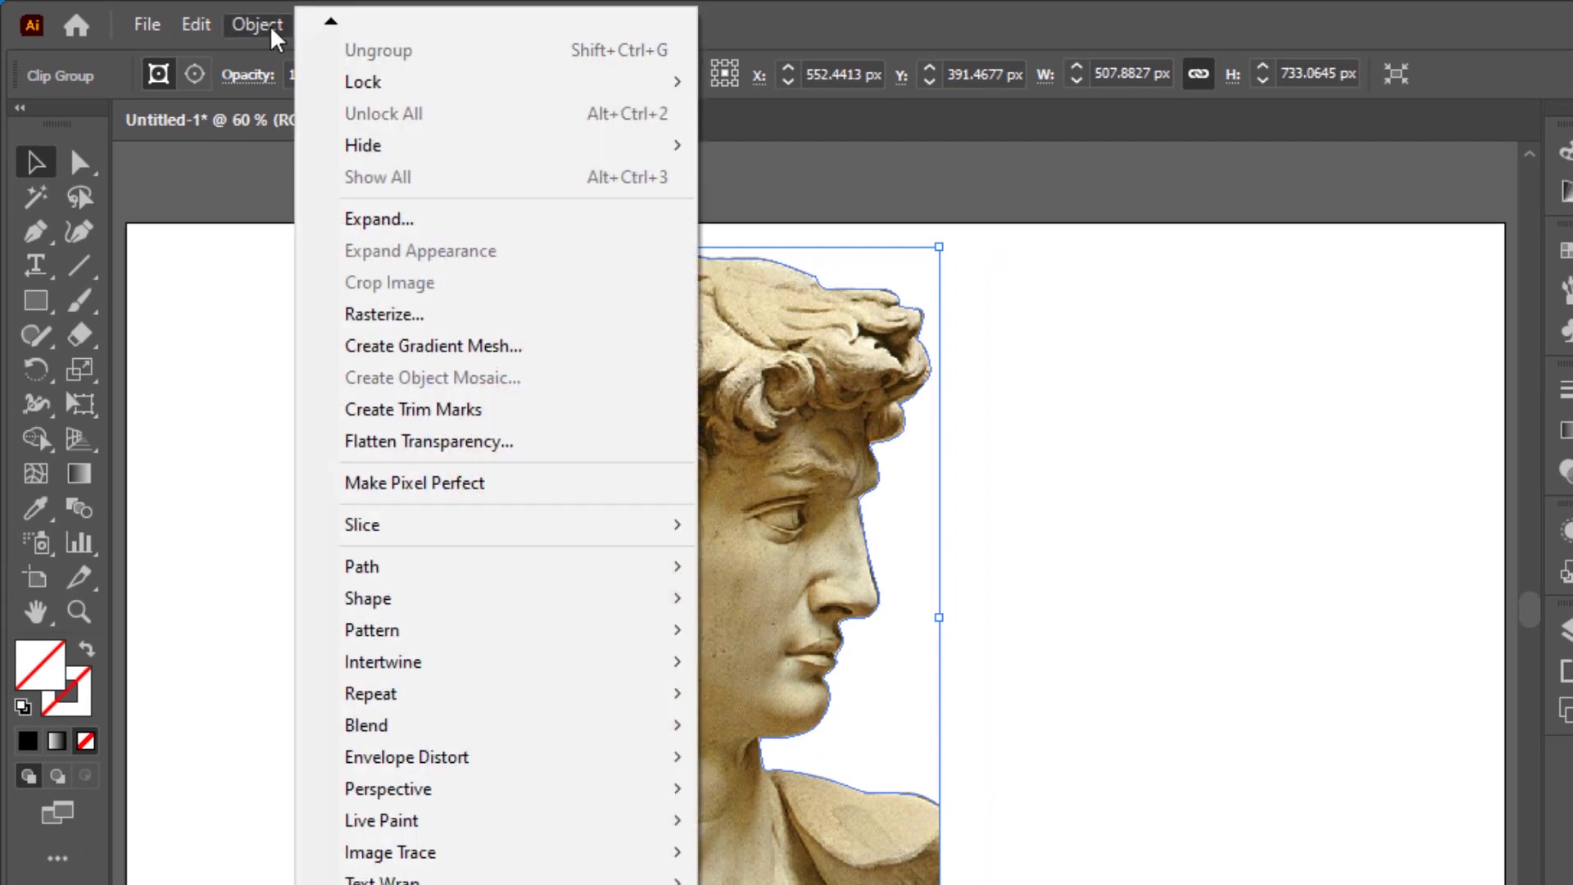
pyautogui.click(412, 326)
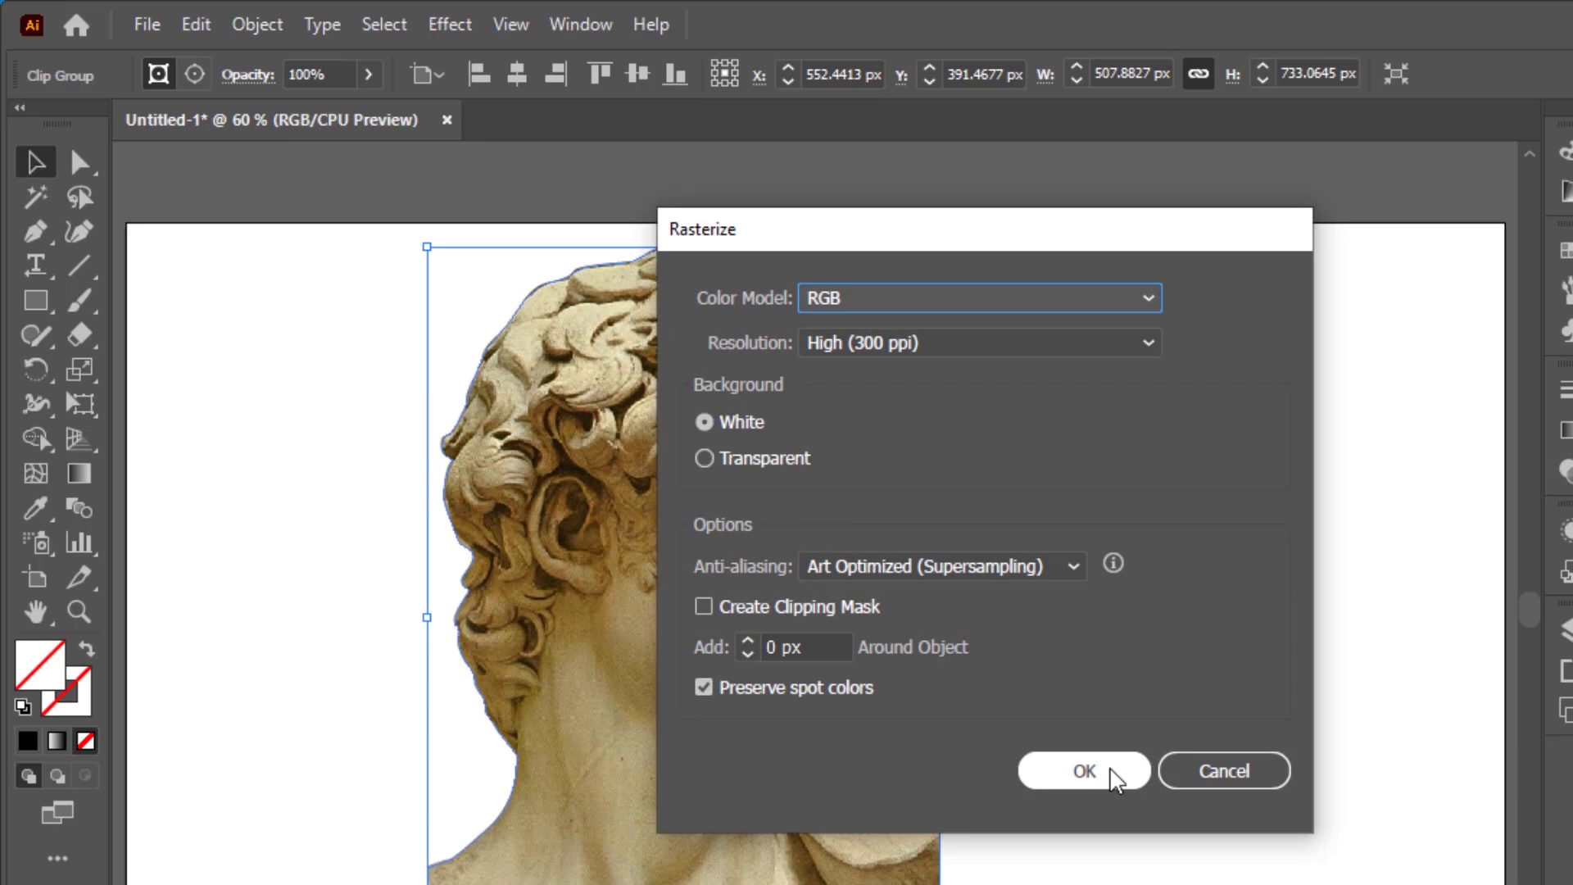
pyautogui.click(1084, 771)
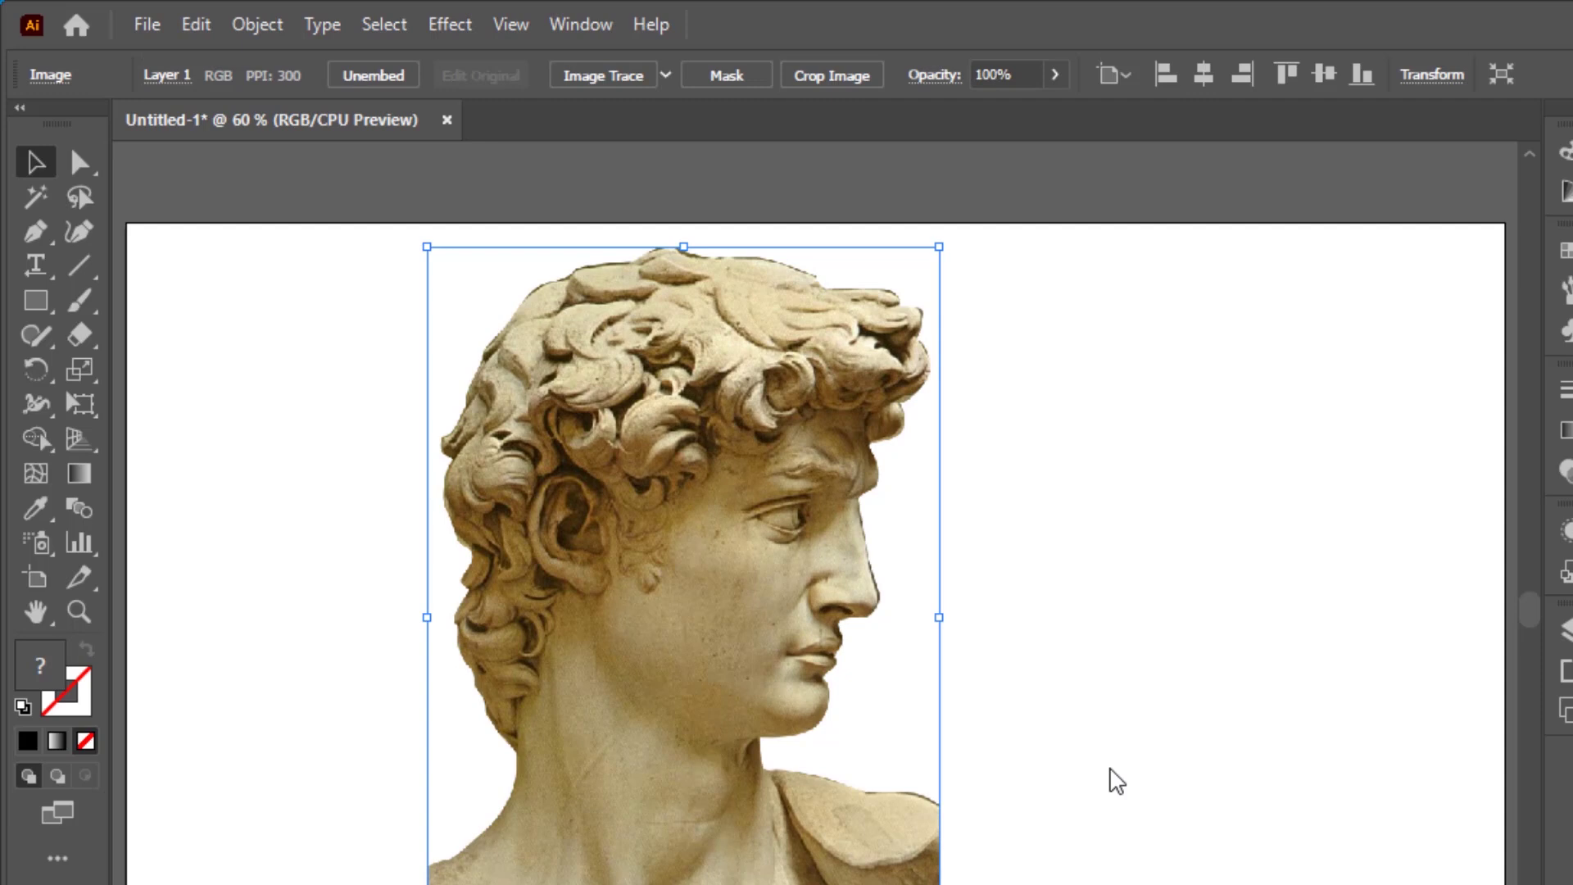
# - Create an object mosaic from the rasterized statue with 40 tiles across and 50 down, deleting the original raster
pyautogui.click(258, 25)
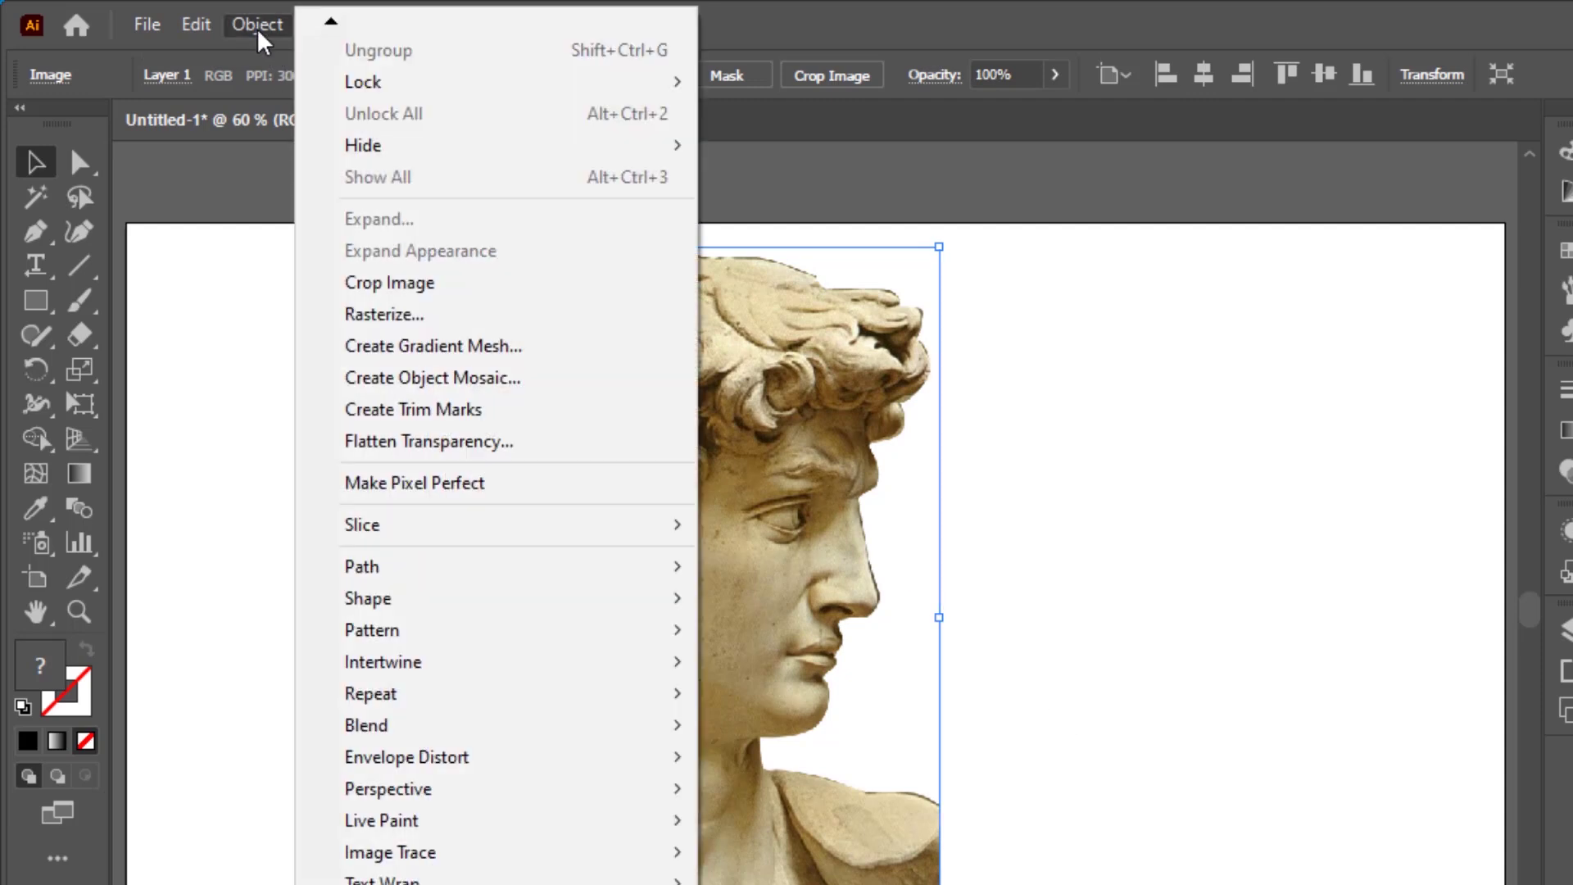
pyautogui.click(540, 397)
pyautogui.moveTo(1309, 205); pyautogui.dragTo(1204, 200)
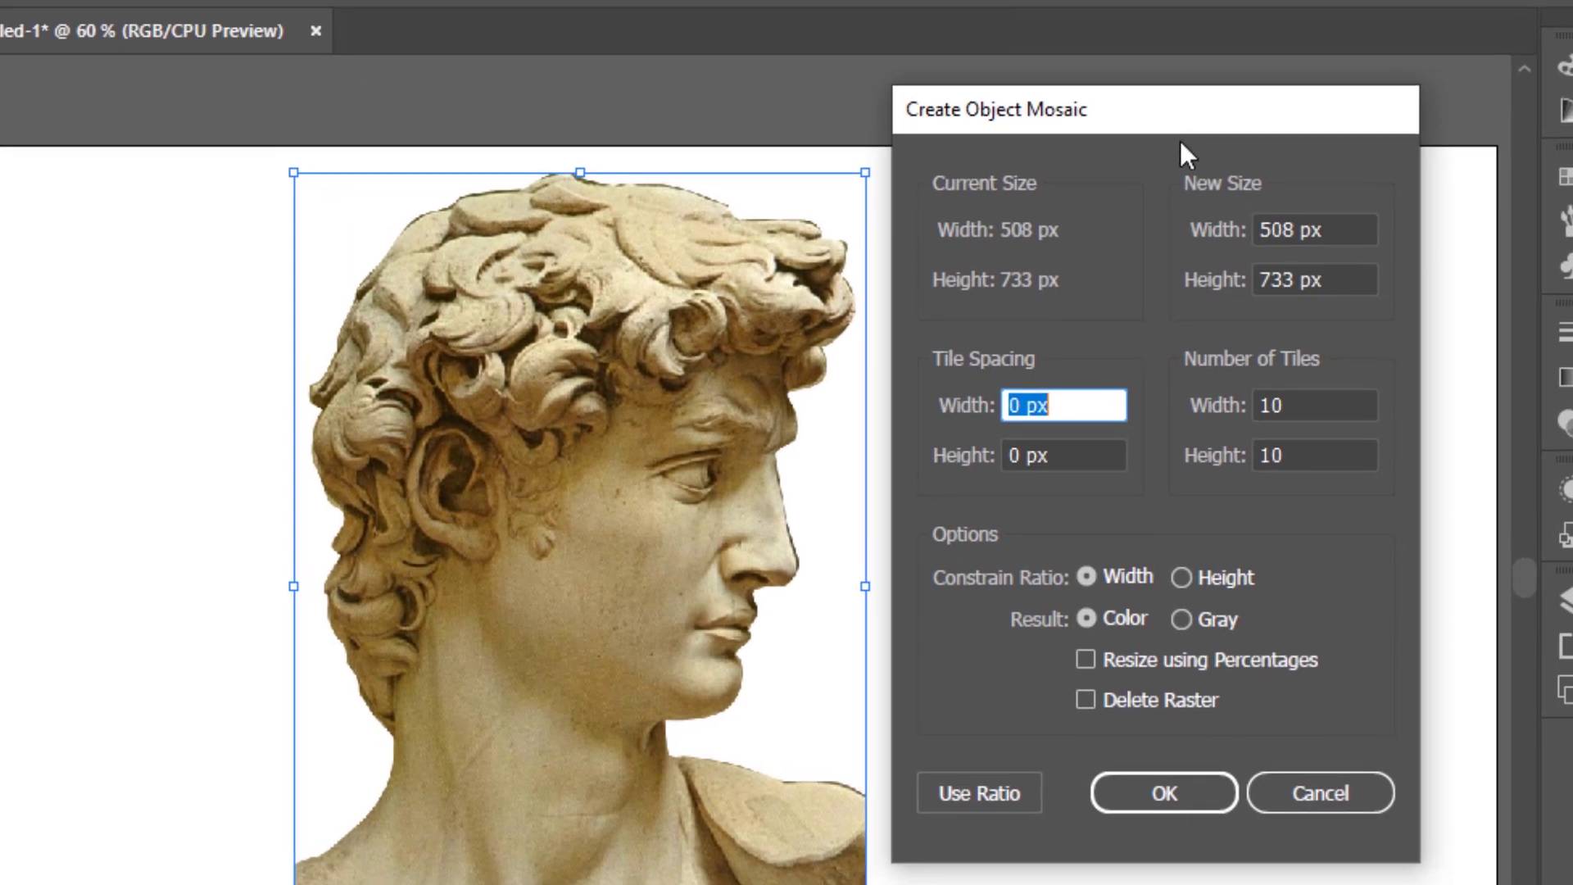
pyautogui.click(1295, 406)
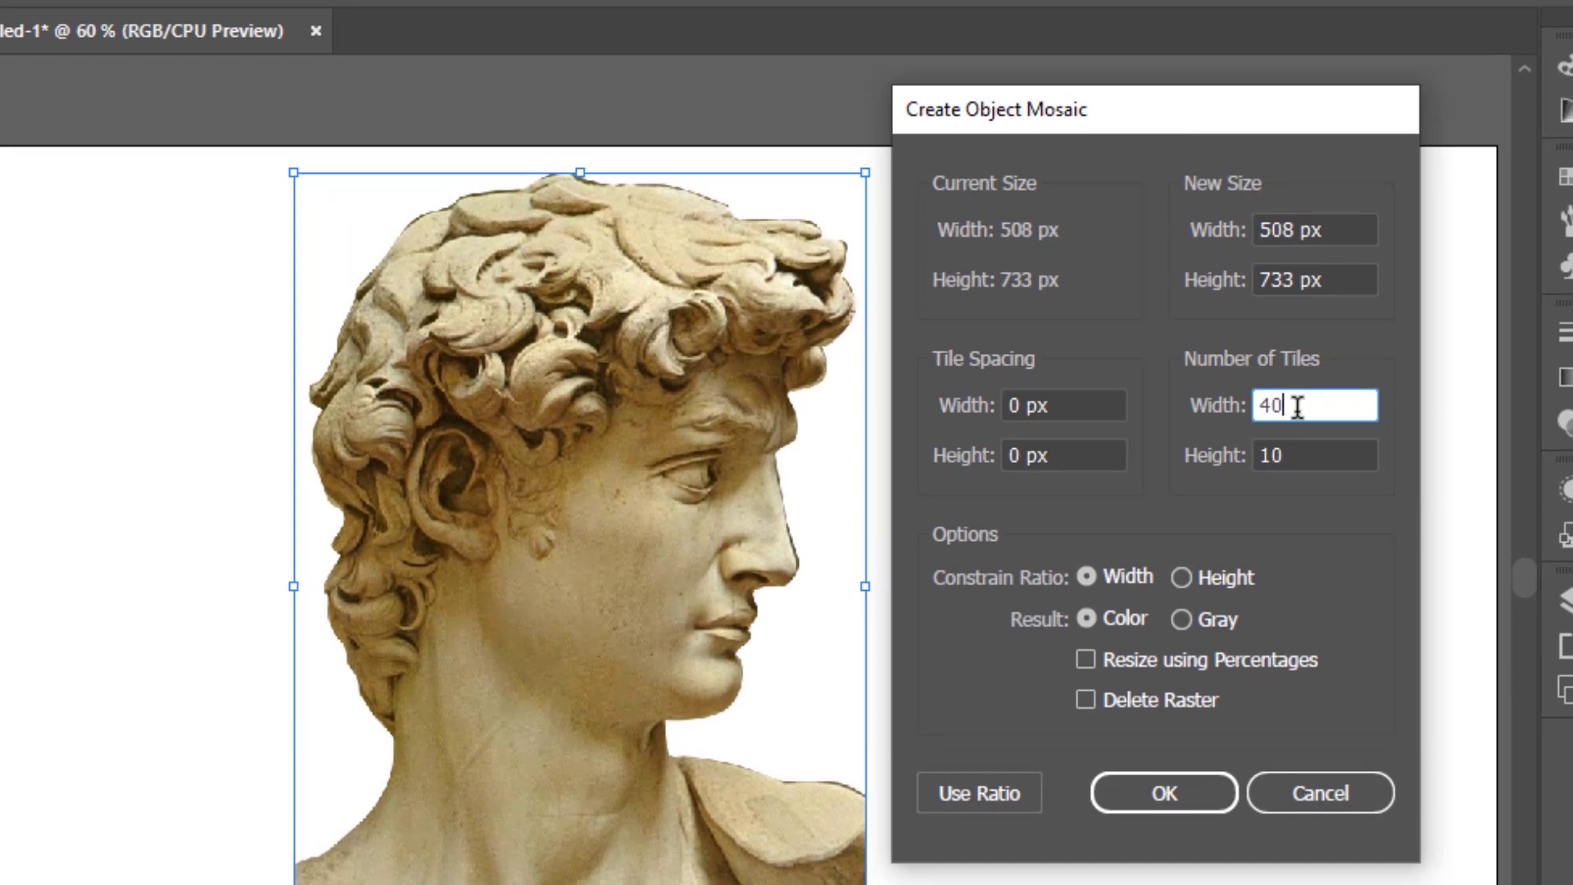
pyautogui.write('40')
pyautogui.press('Tab')
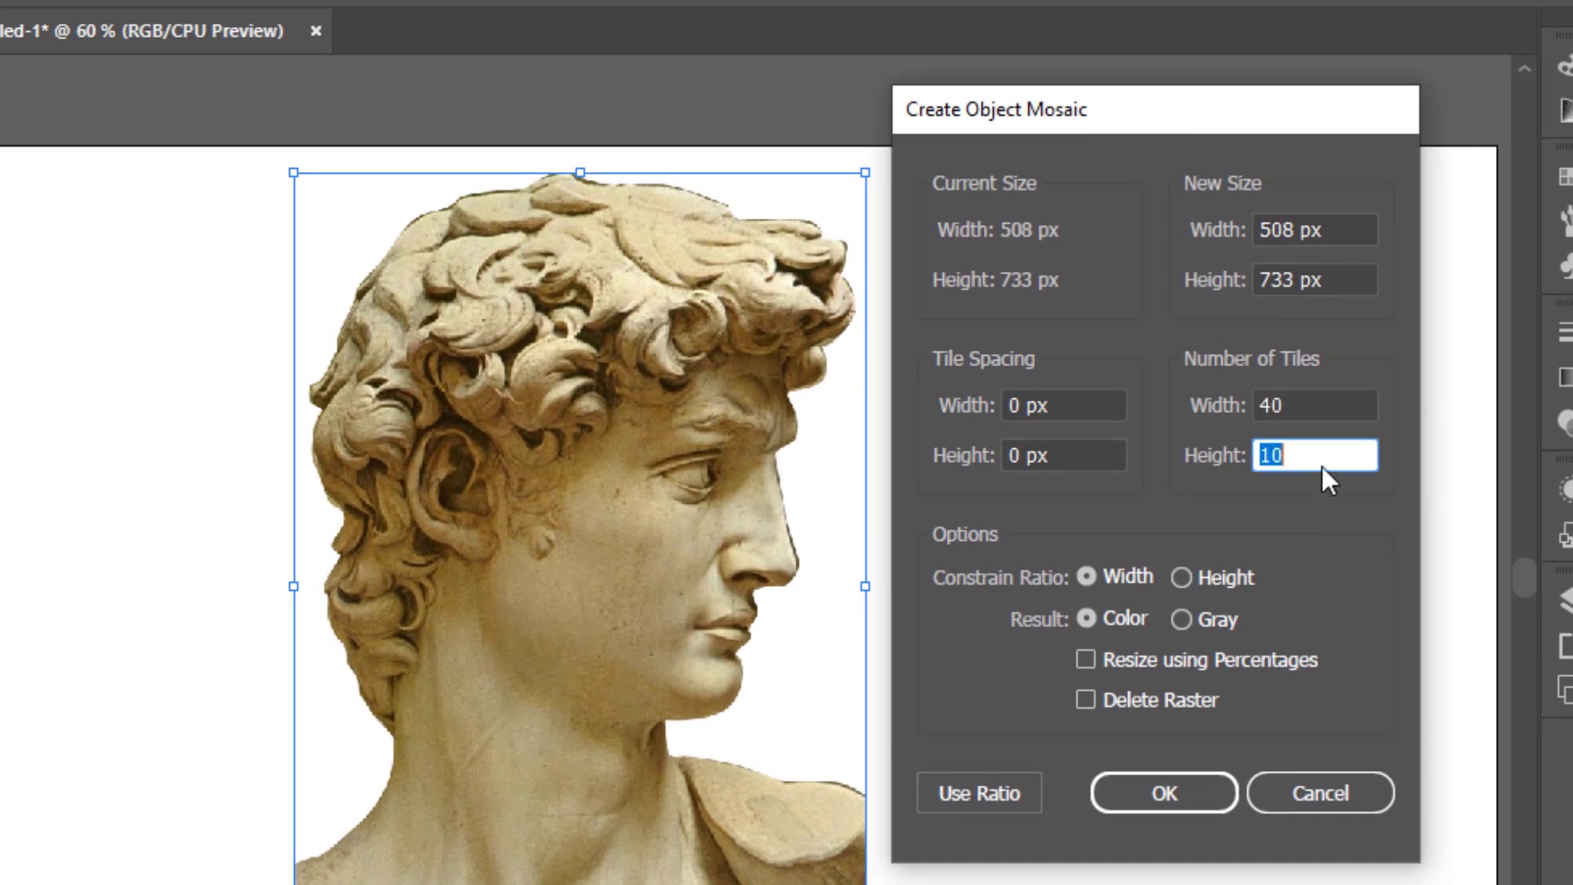
pyautogui.write('5')
pyautogui.click(1088, 701)
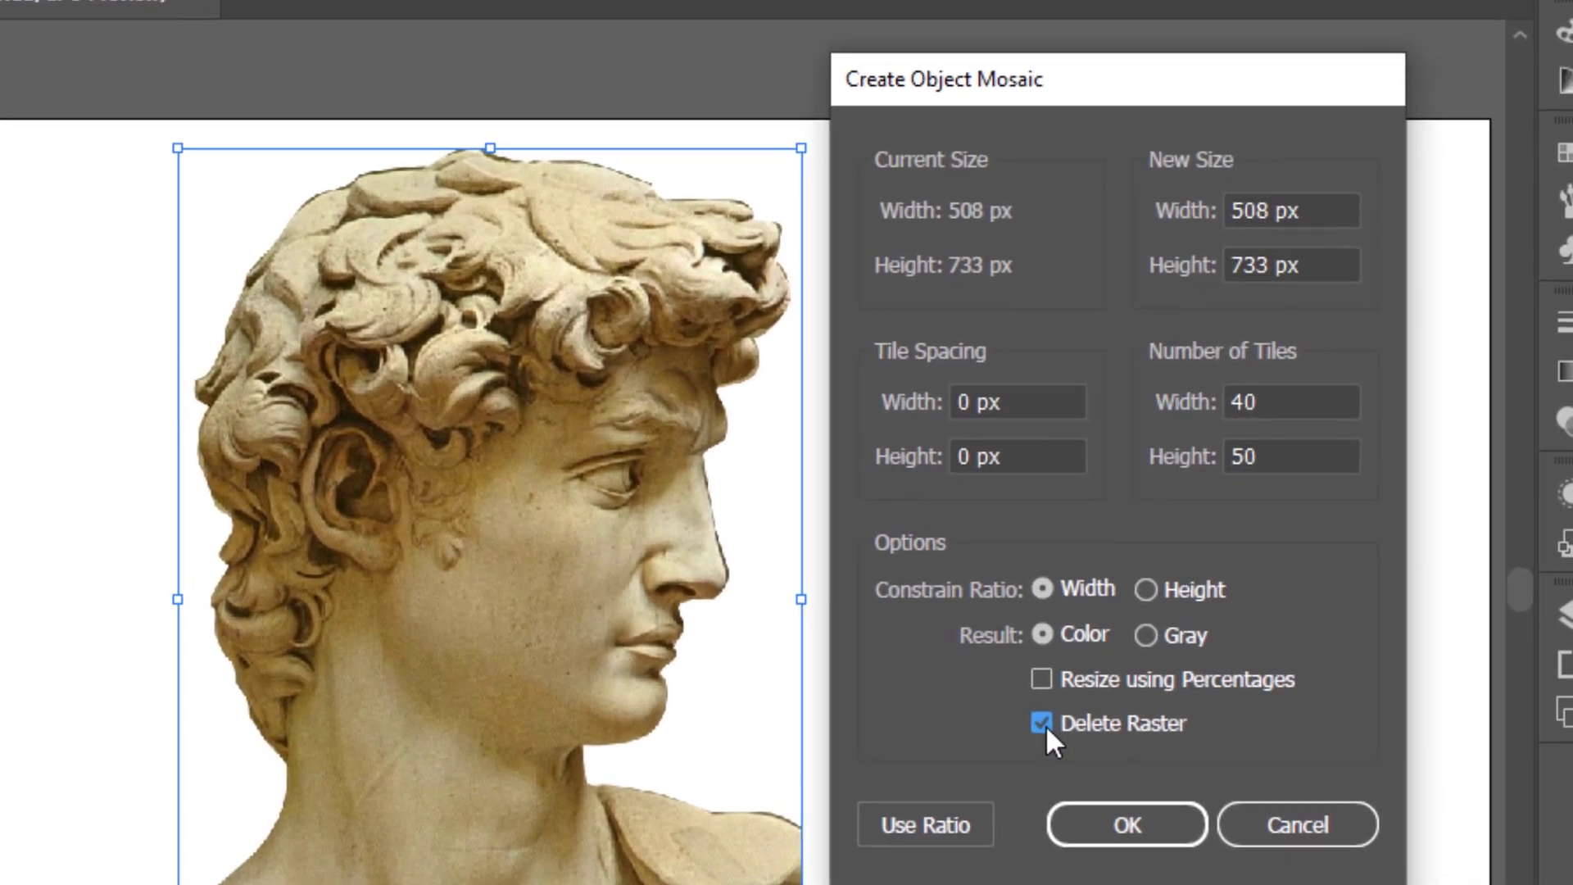
pyautogui.click(1128, 827)
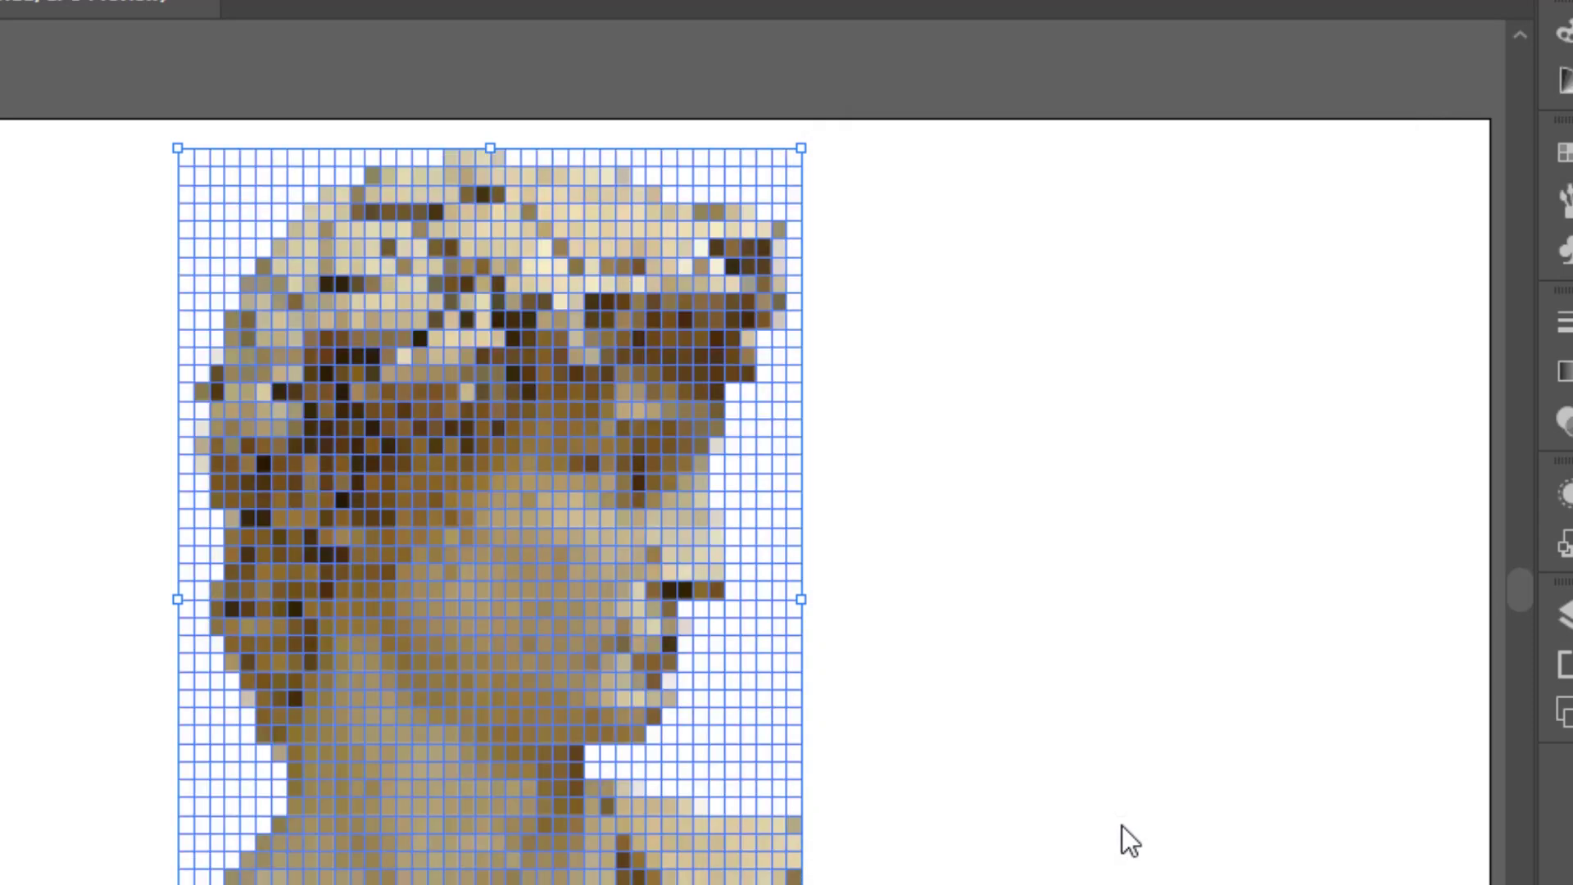
pyautogui.click(1121, 824)
# - Ungroup the mosaic into separate tiles and deselect them
pyautogui.click(736, 197)
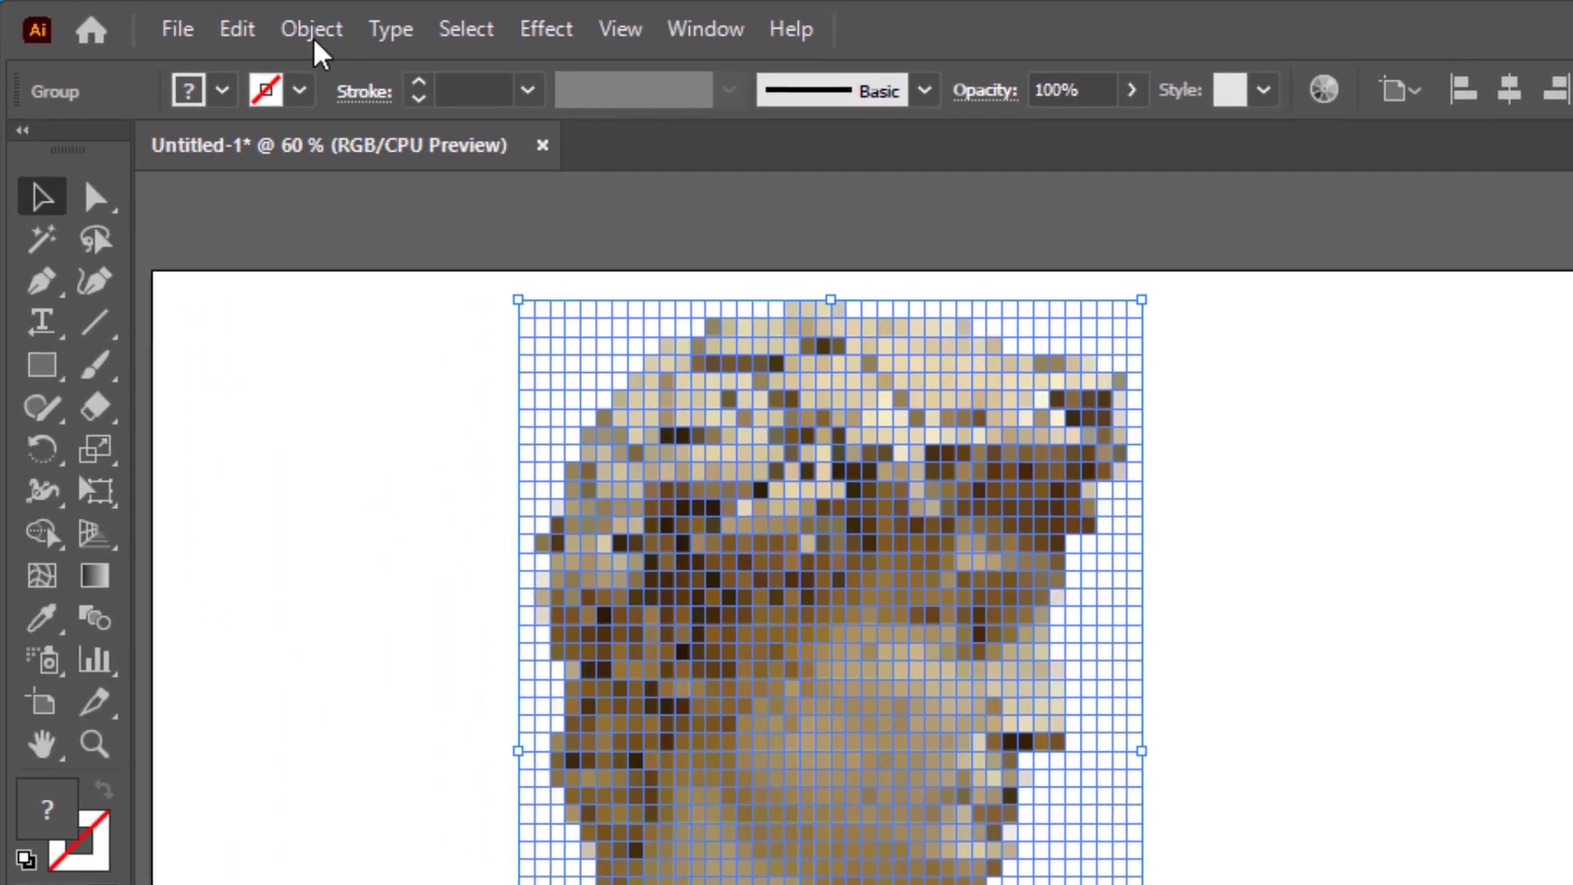
pyautogui.click(318, 31)
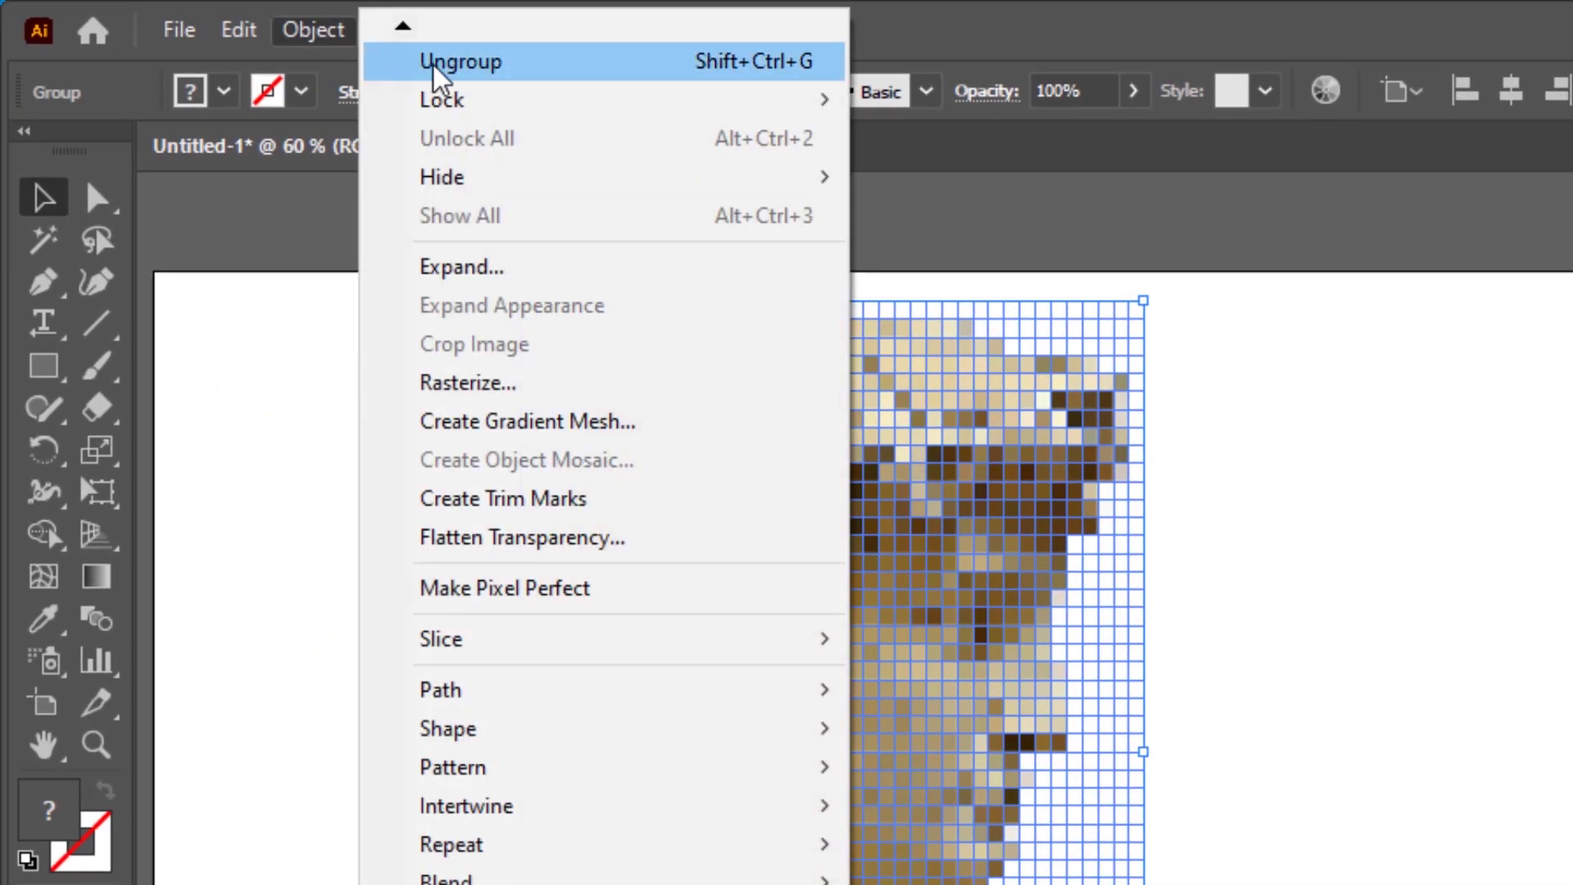
pyautogui.click(639, 71)
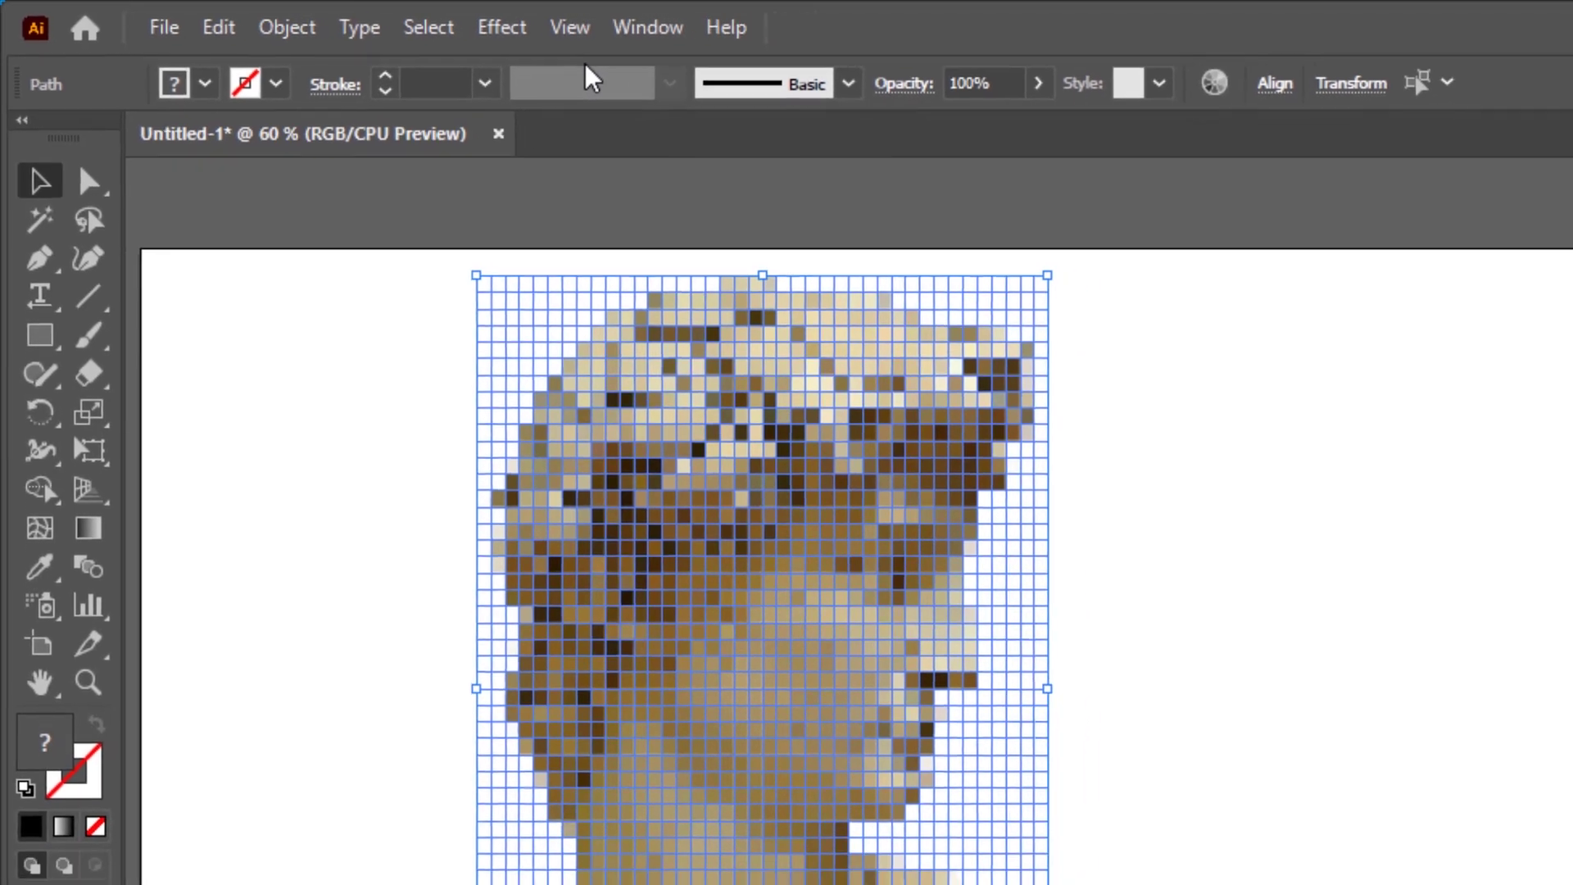
pyautogui.click(1243, 336)
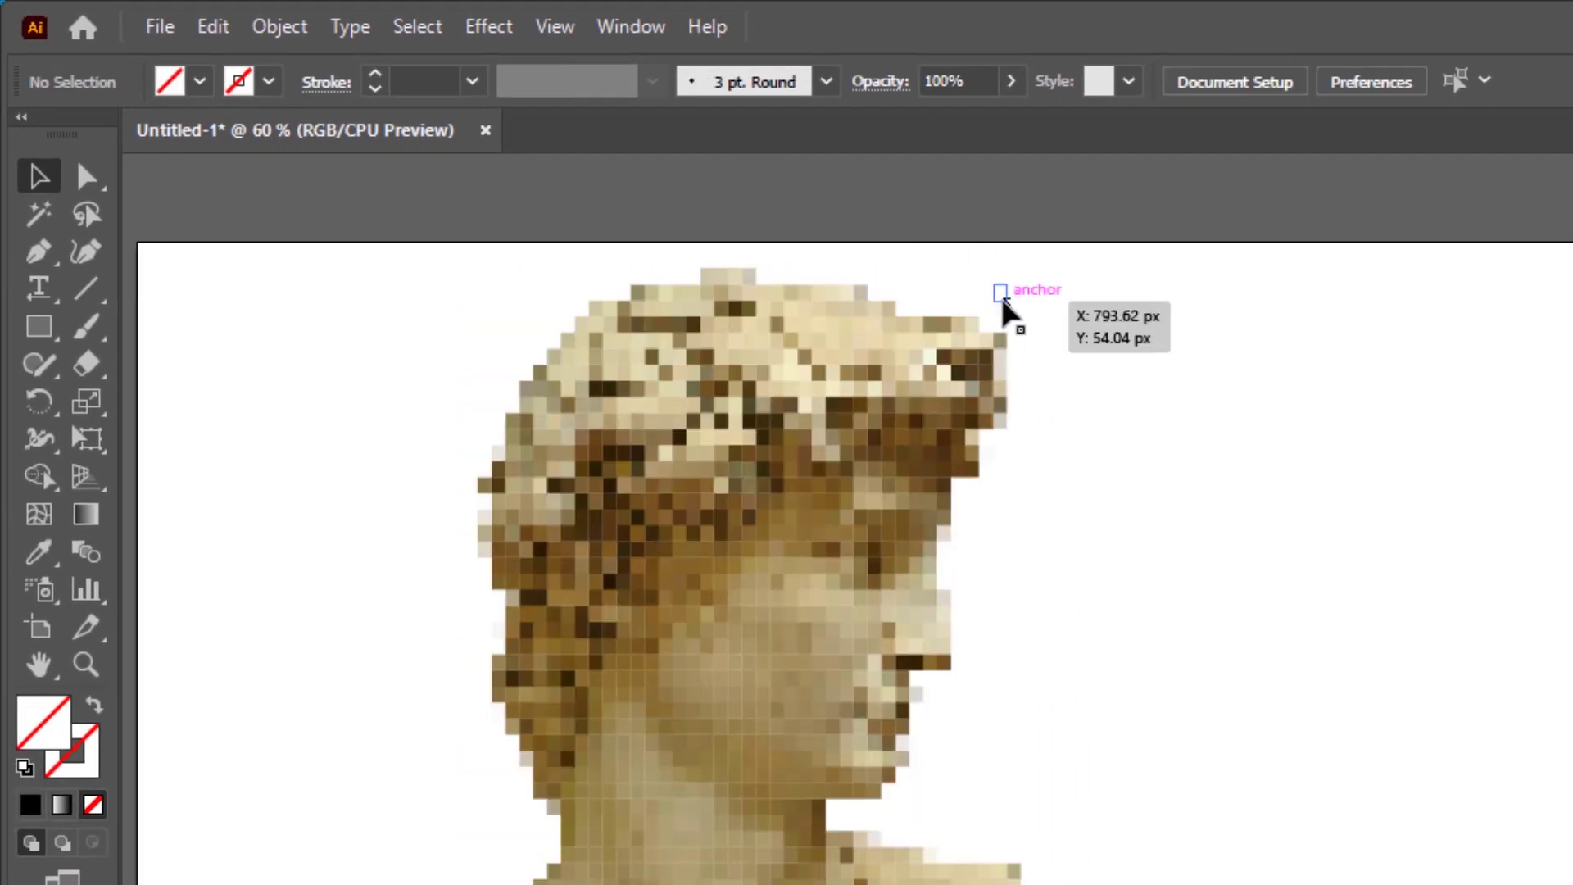
# - Select a white background tile beside the face, extend the selection to all tiles with the same fill color, and delete them
pyautogui.click(1003, 538)
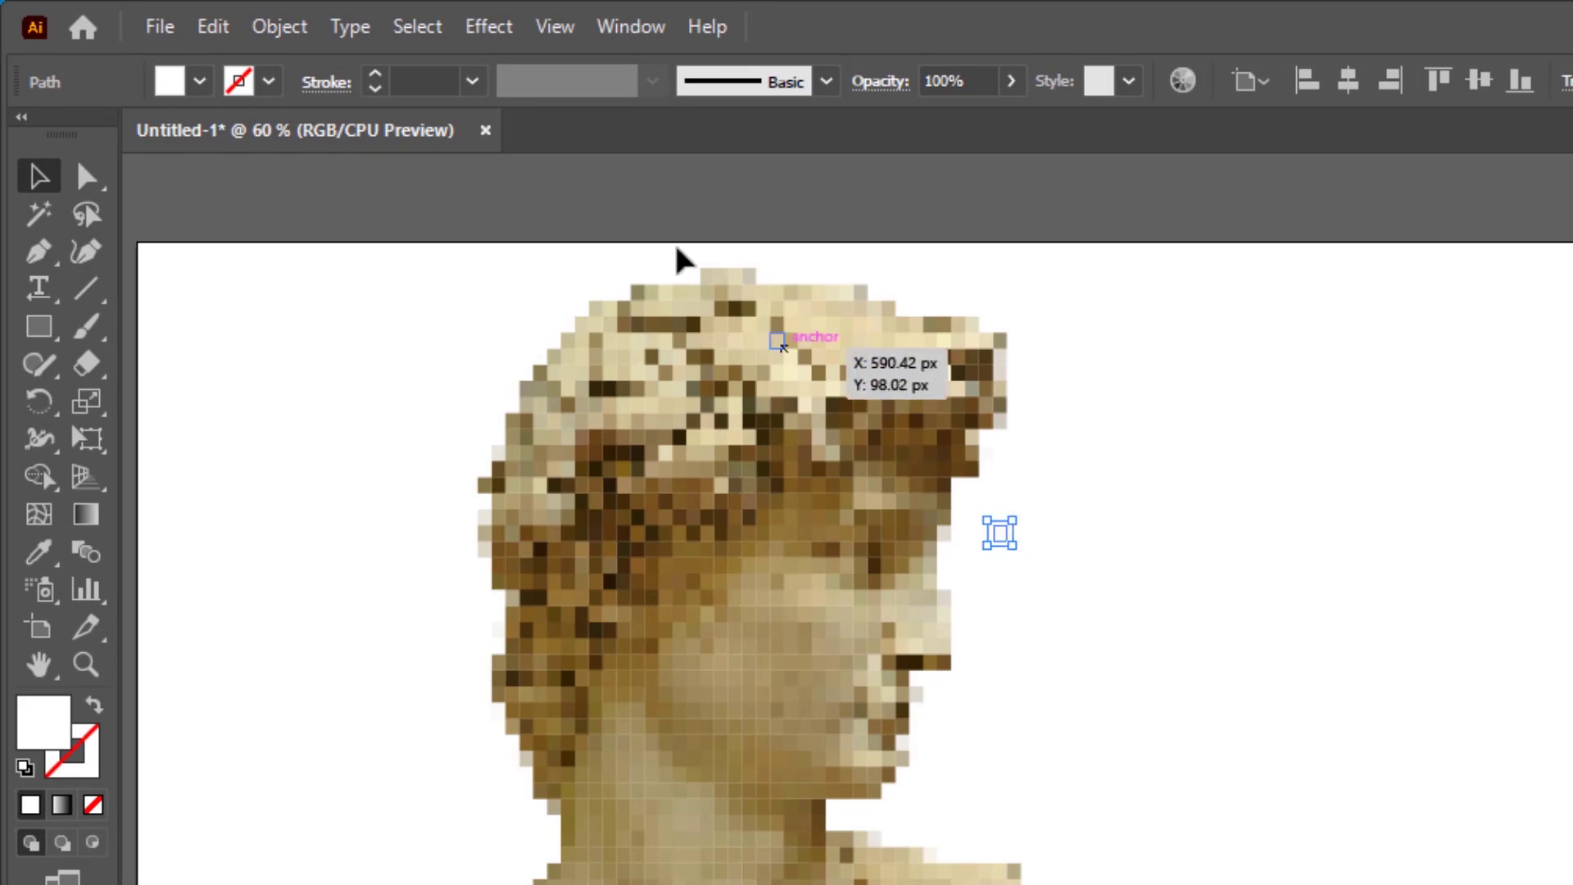
pyautogui.click(442, 35)
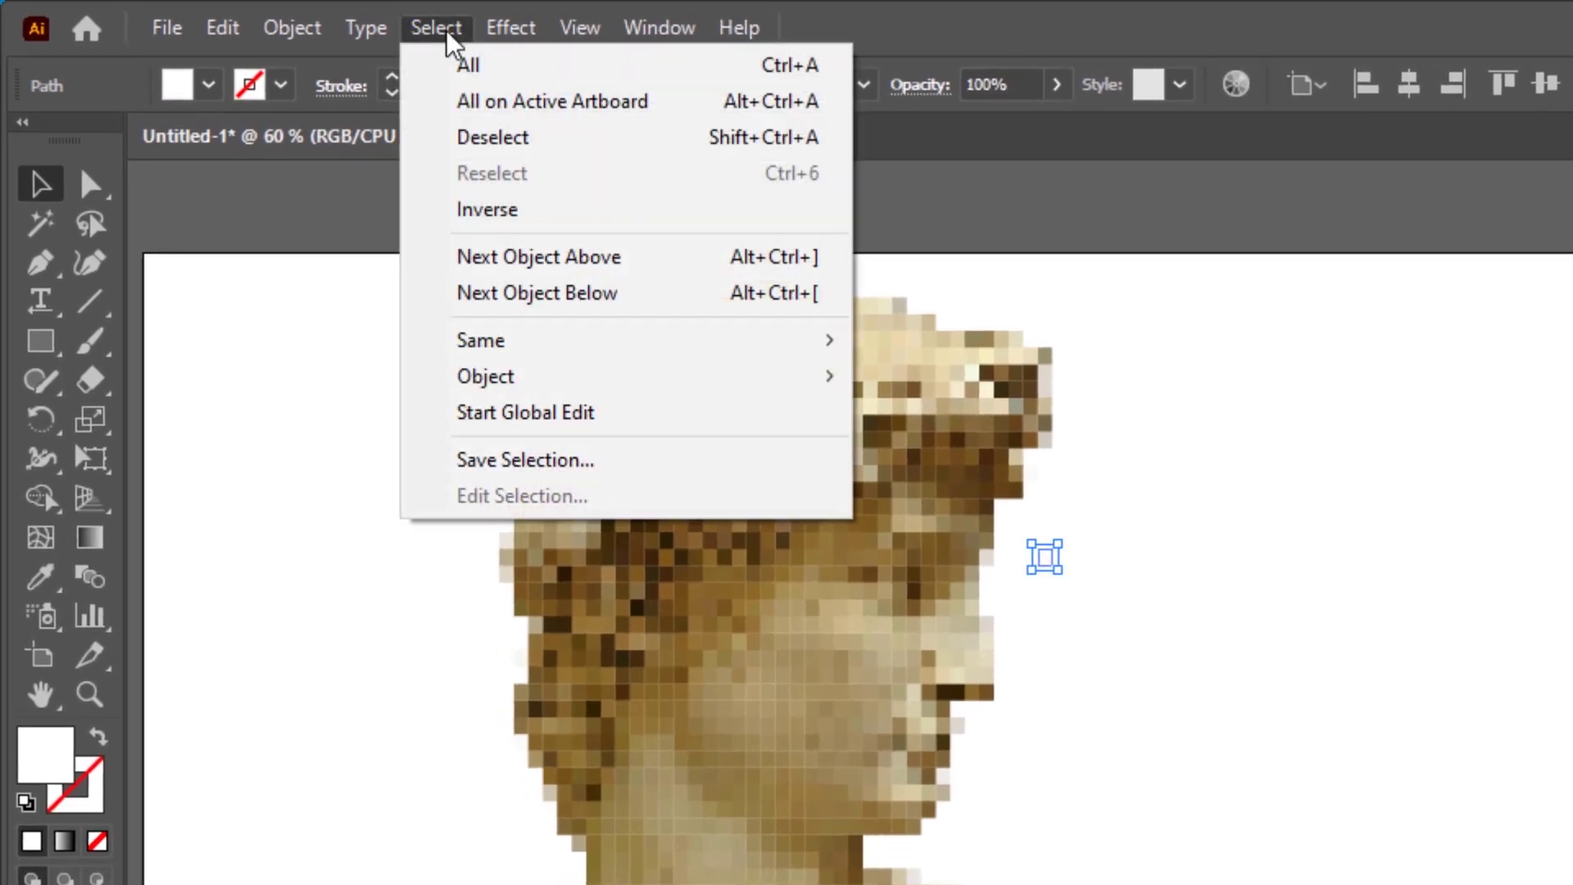
pyautogui.moveTo(507, 343)
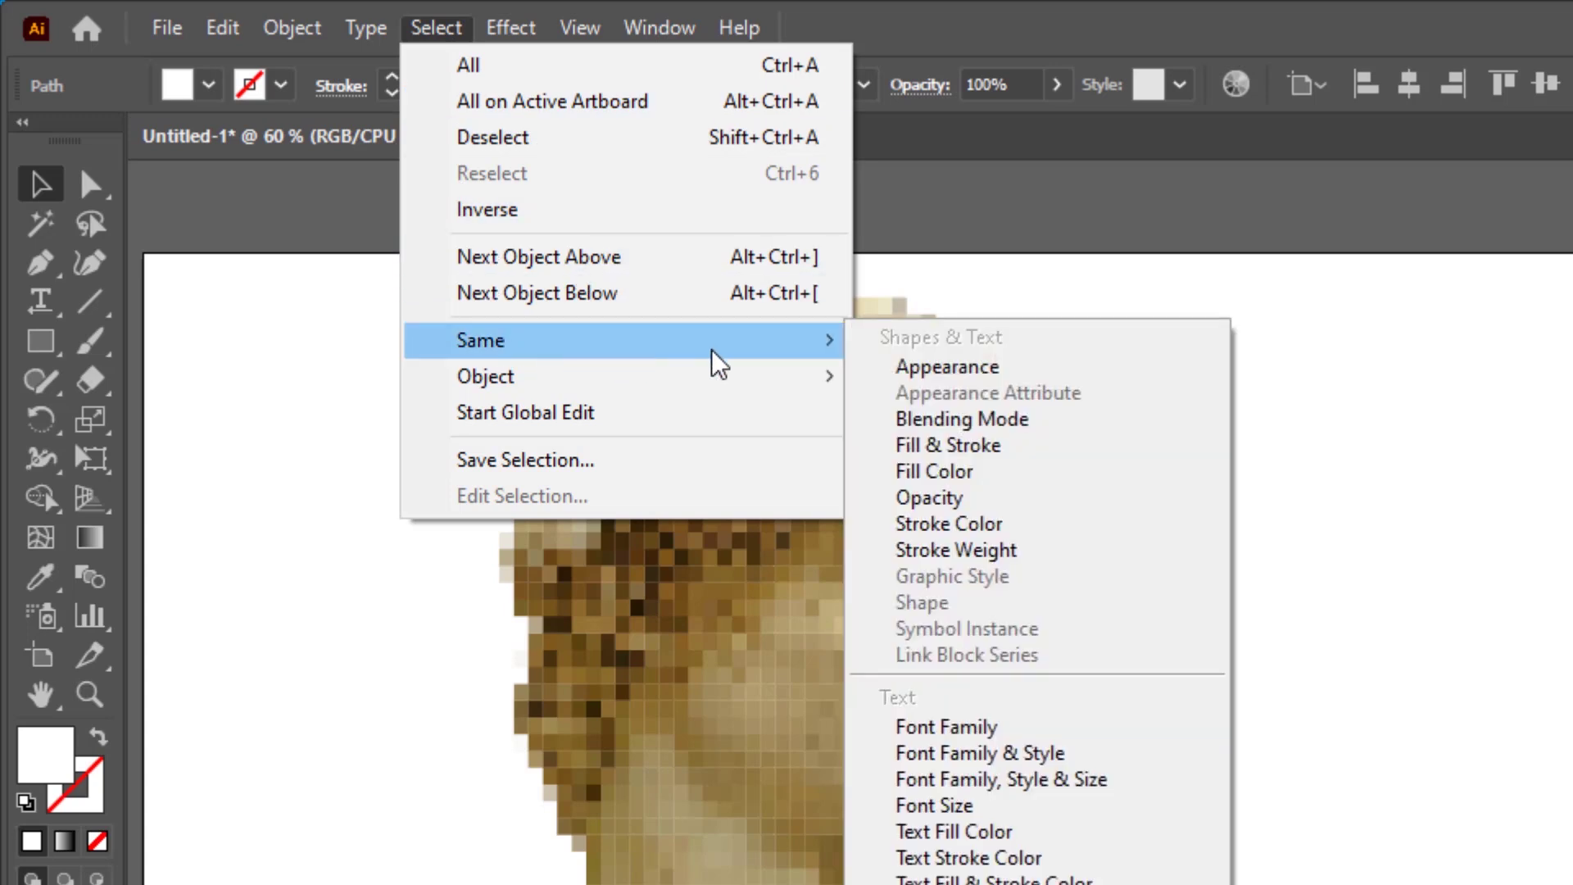
pyautogui.click(1033, 483)
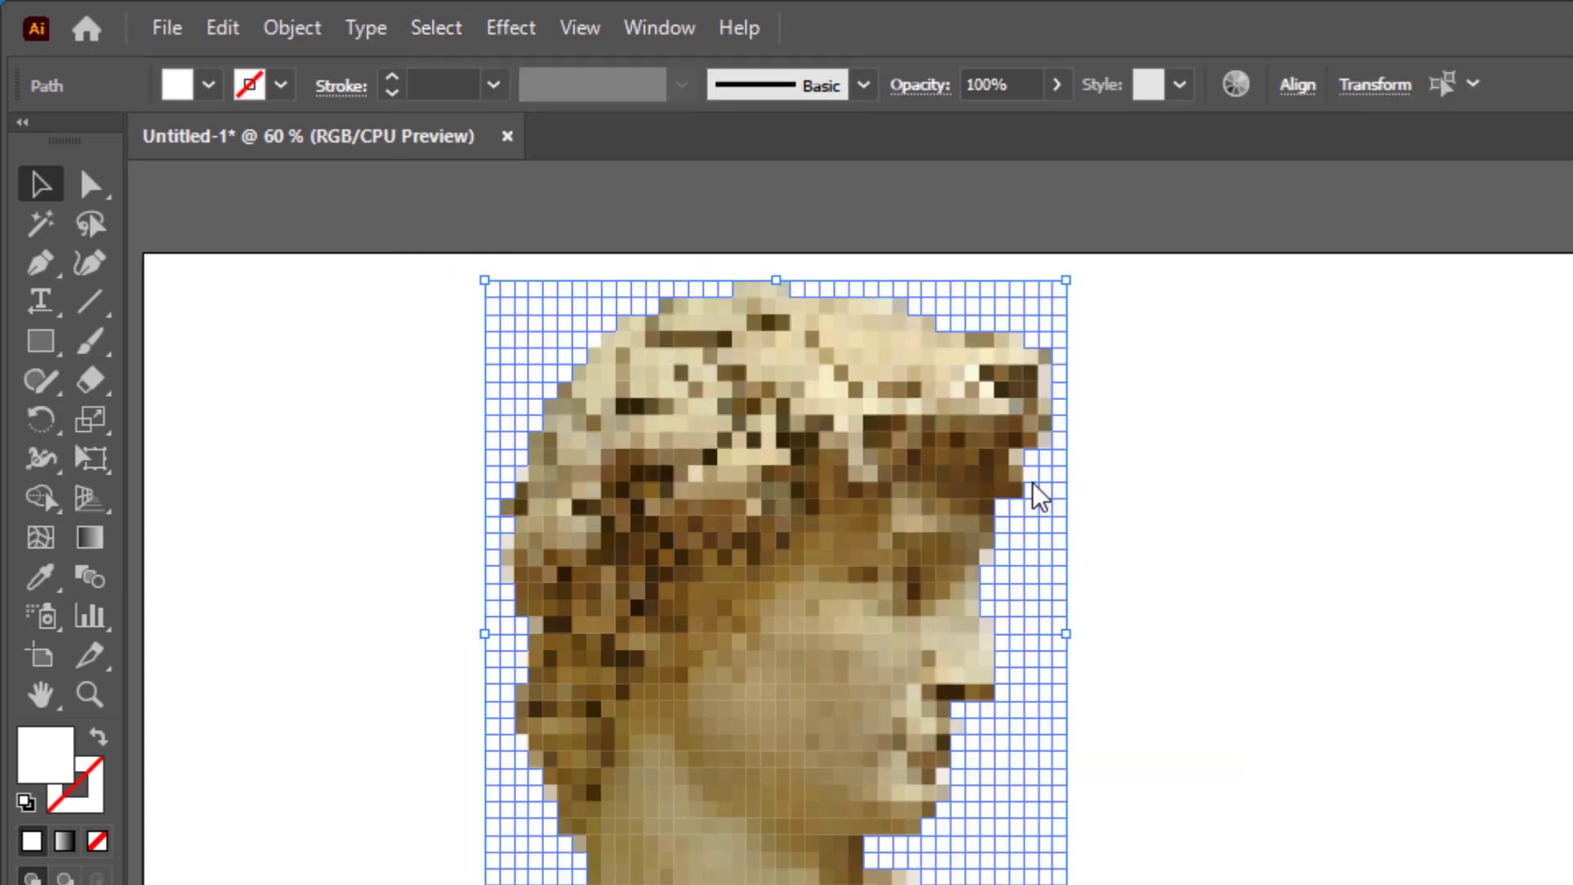
pyautogui.press('Delete')
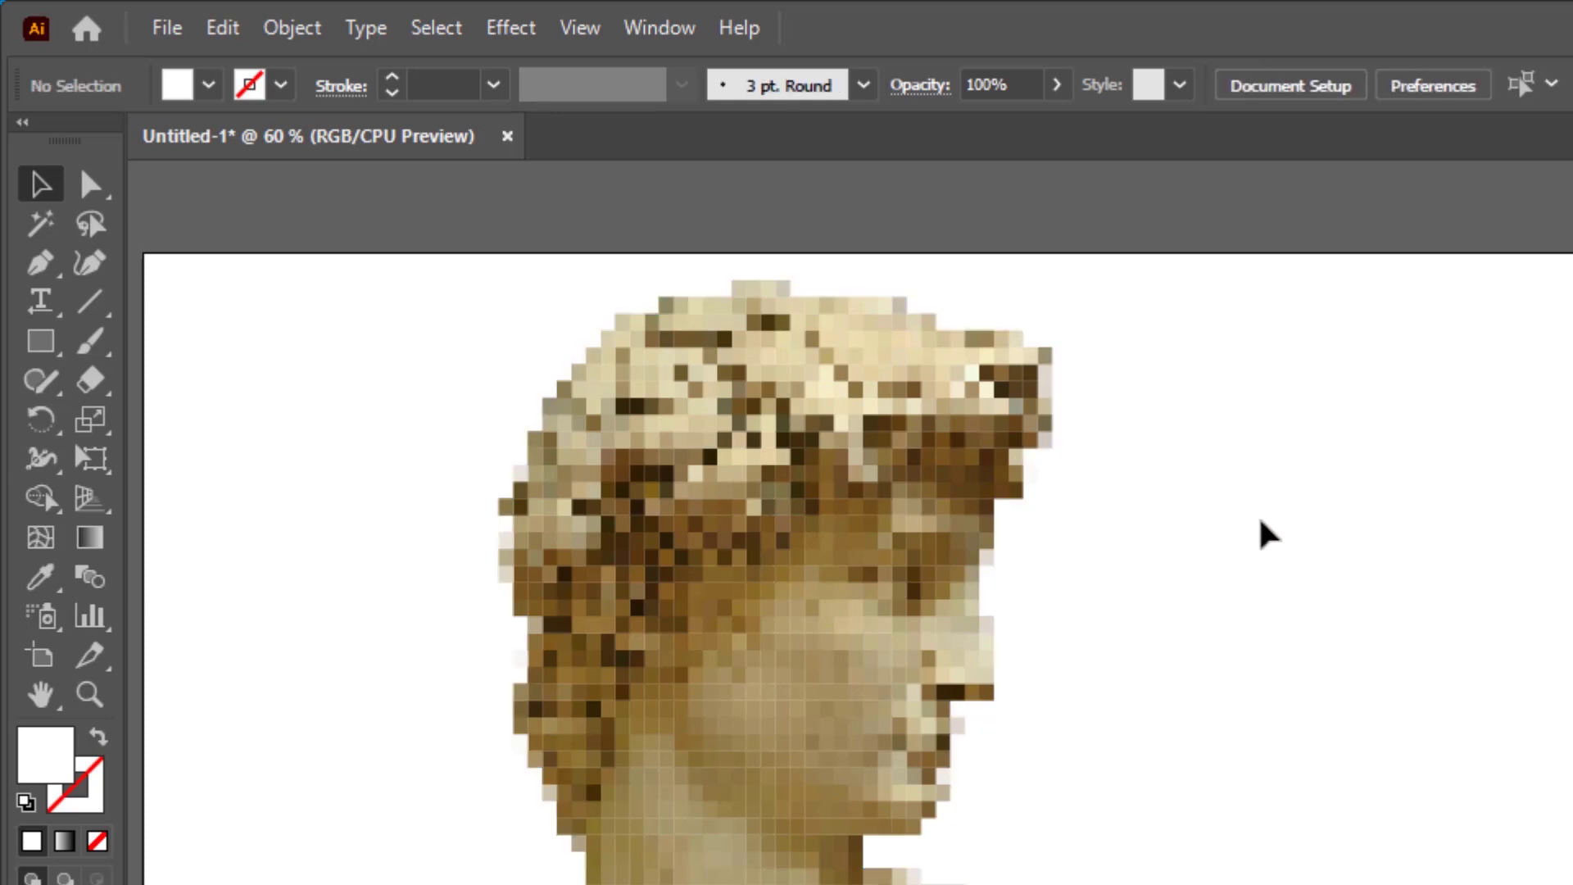
# - Select all remaining mosaic tiles and give them a dark brown stroke
pyautogui.click(434, 33)
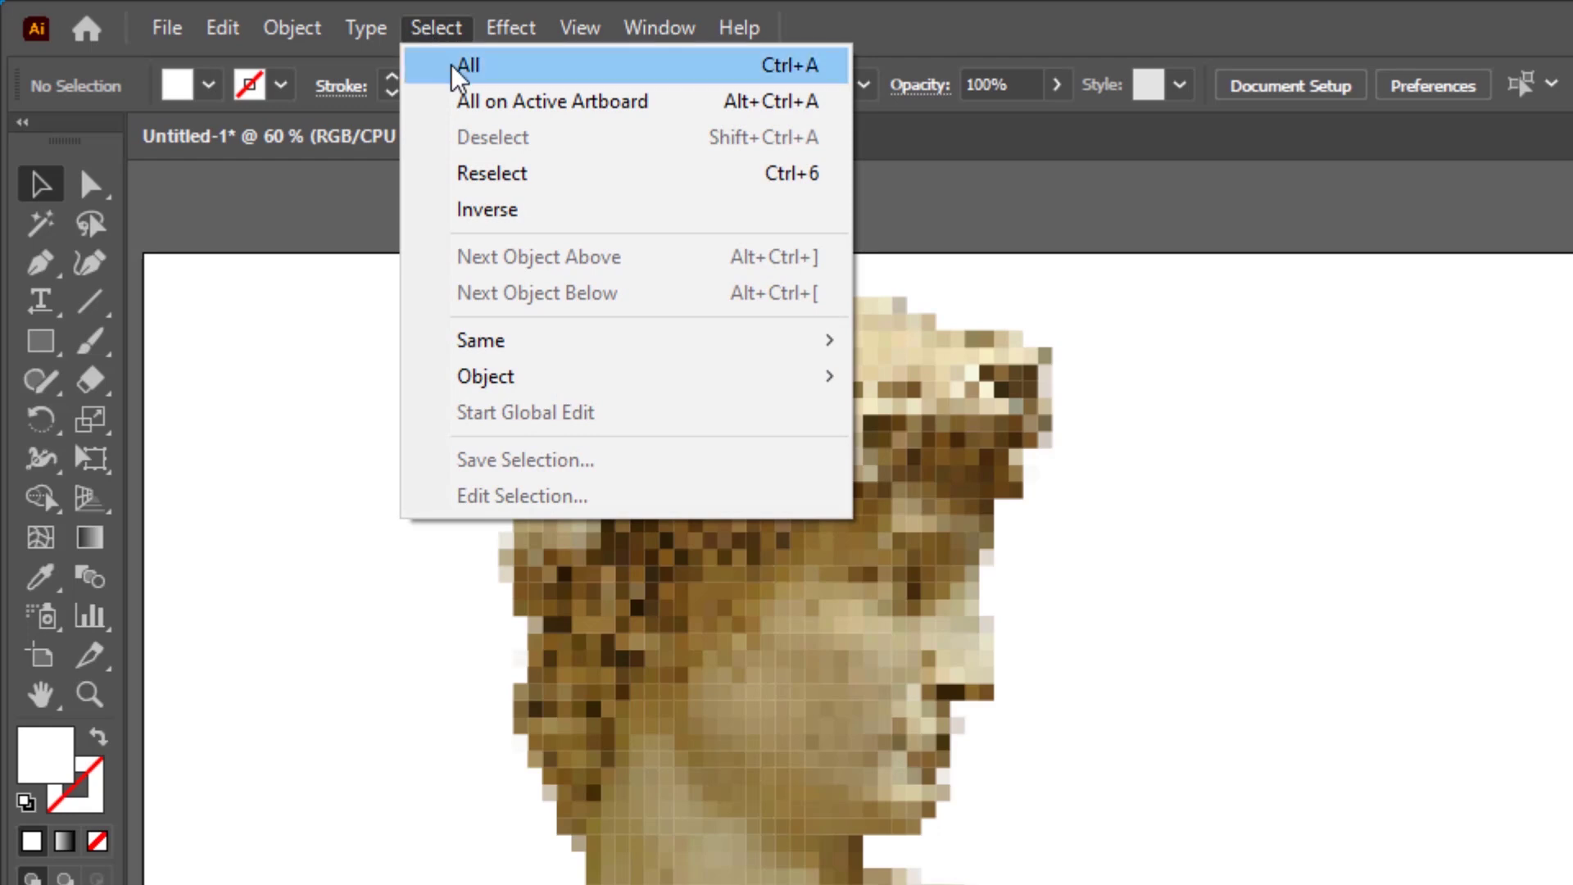
pyautogui.click(452, 67)
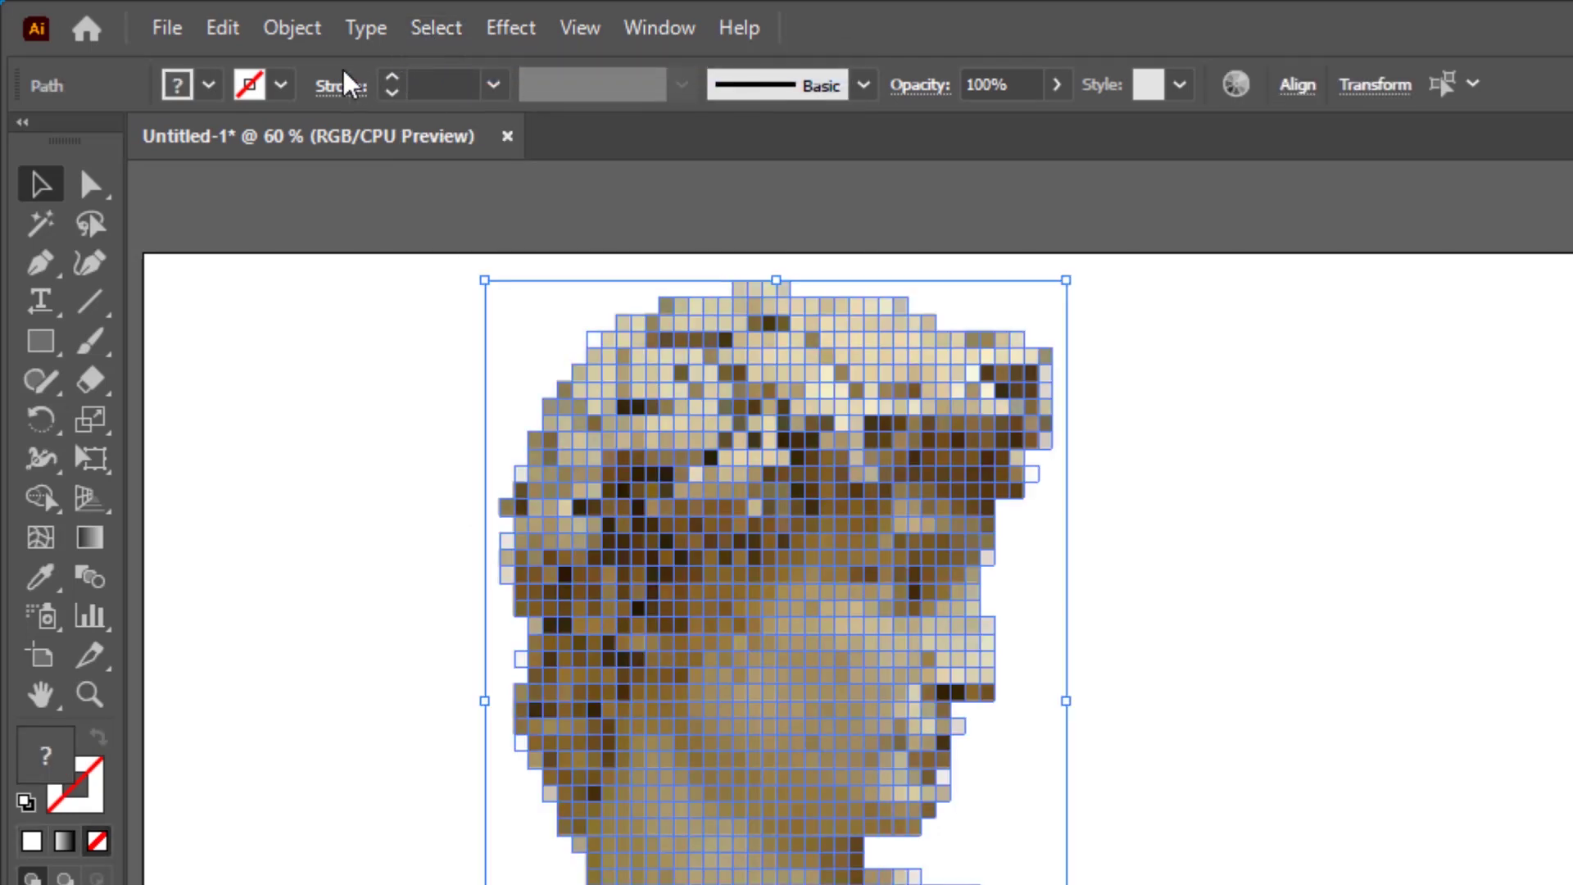
pyautogui.click(283, 83)
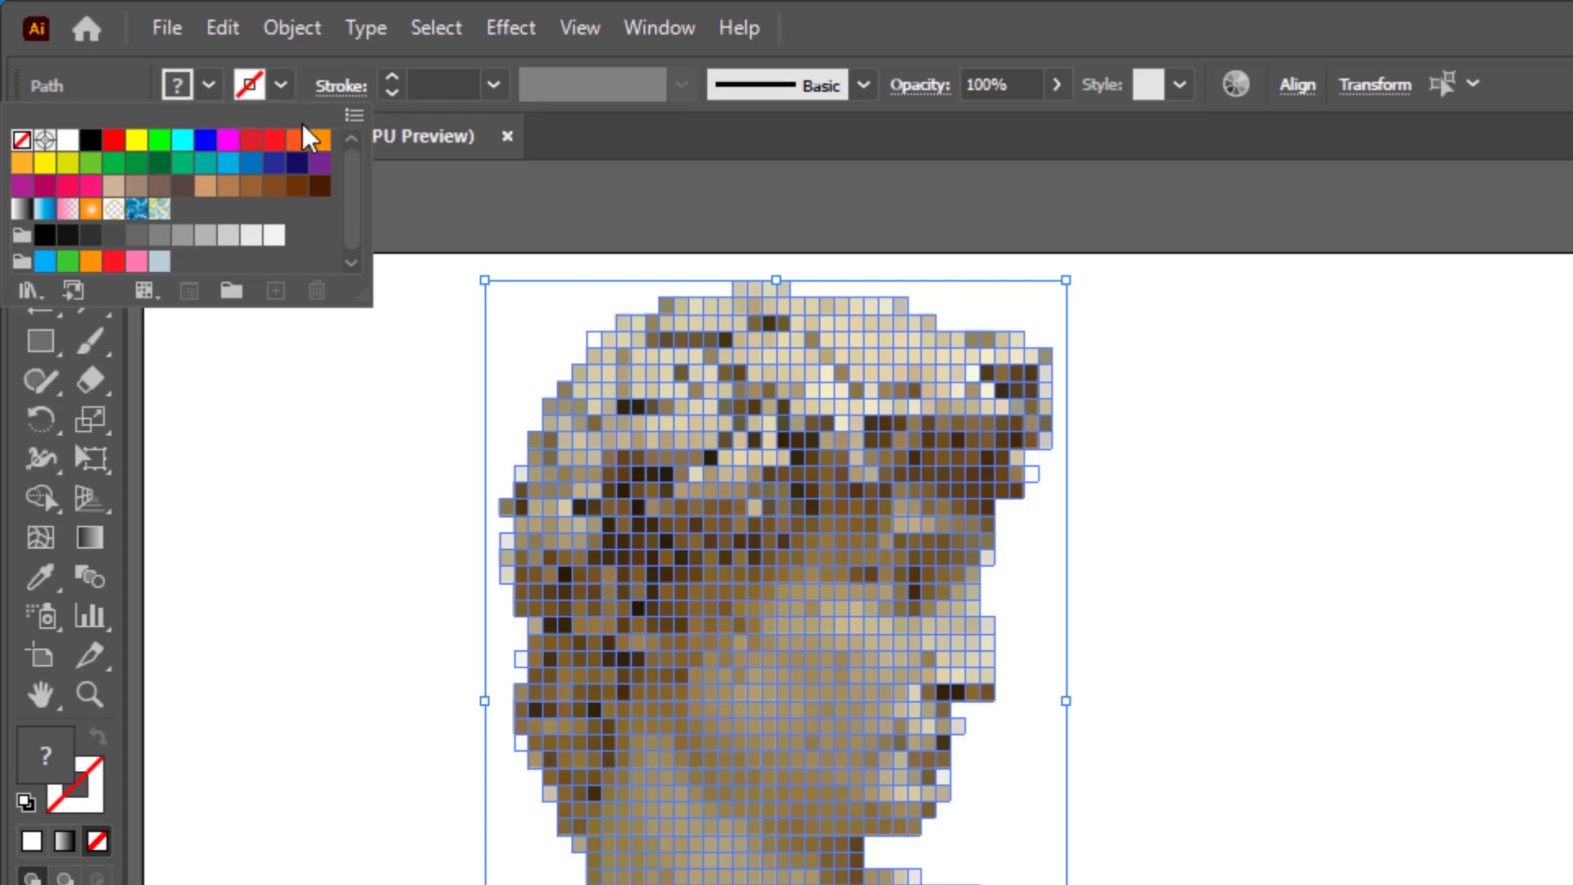
pyautogui.click(326, 193)
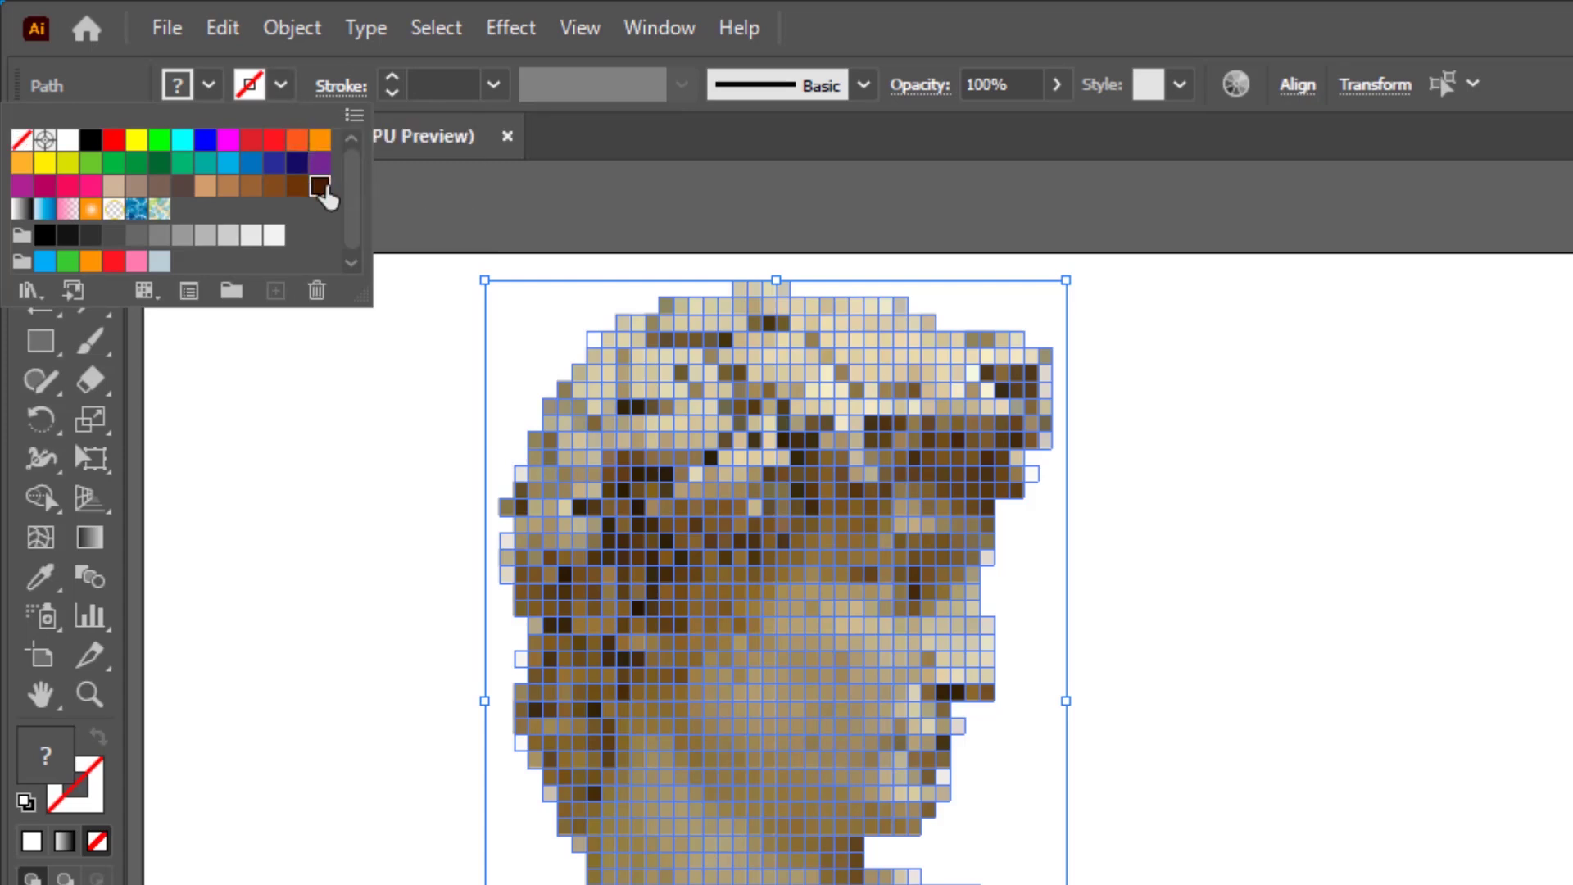
pyautogui.click(516, 238)
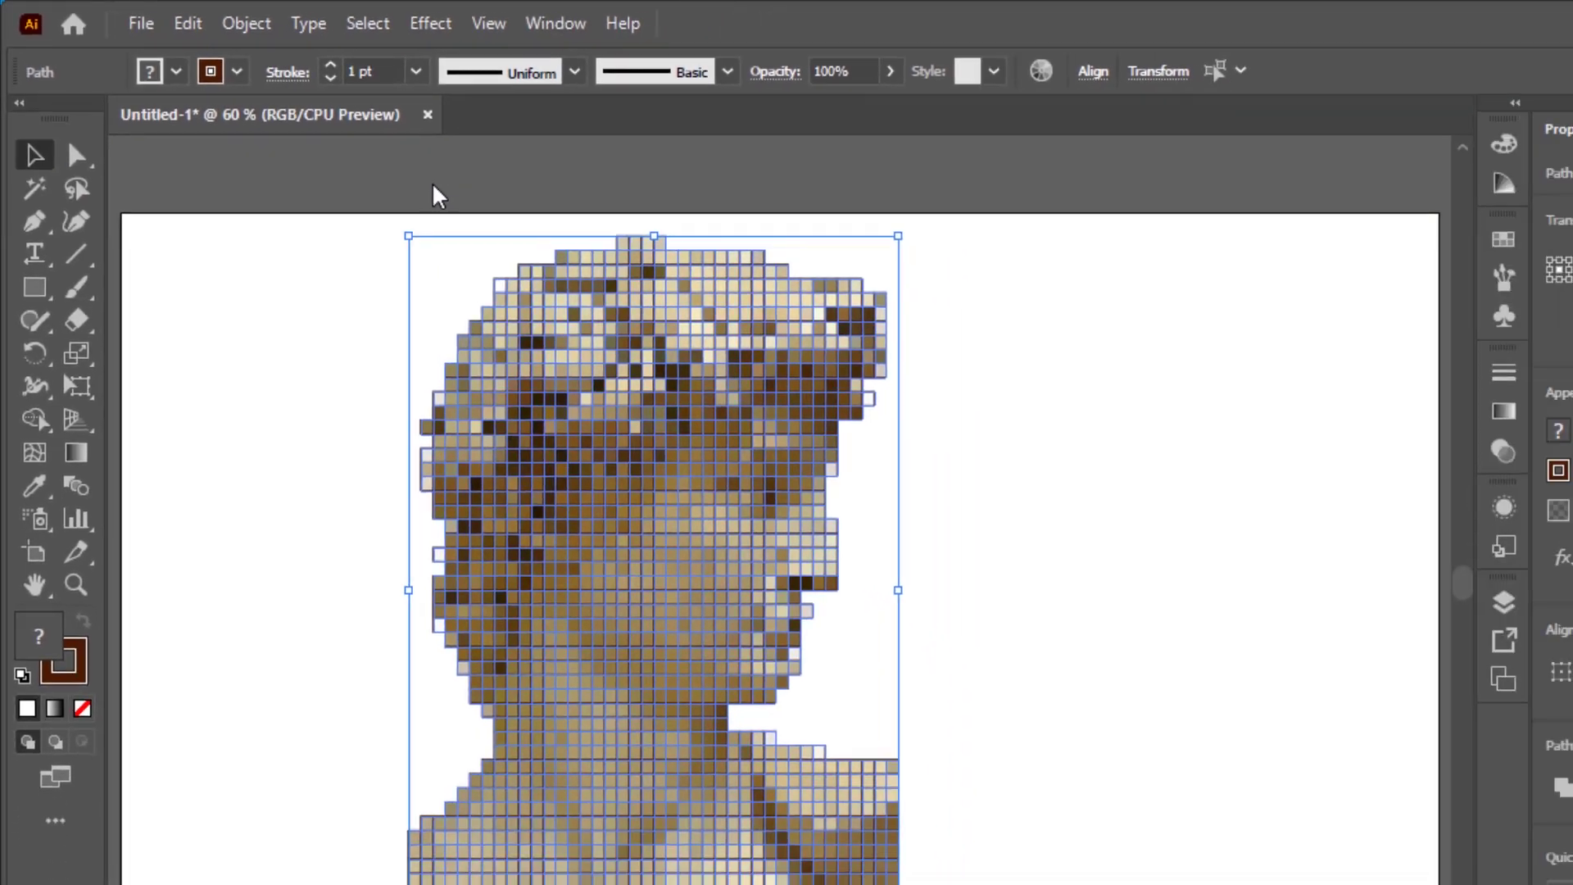
pyautogui.moveTo(205, 144); pyautogui.dragTo(1033, 831)
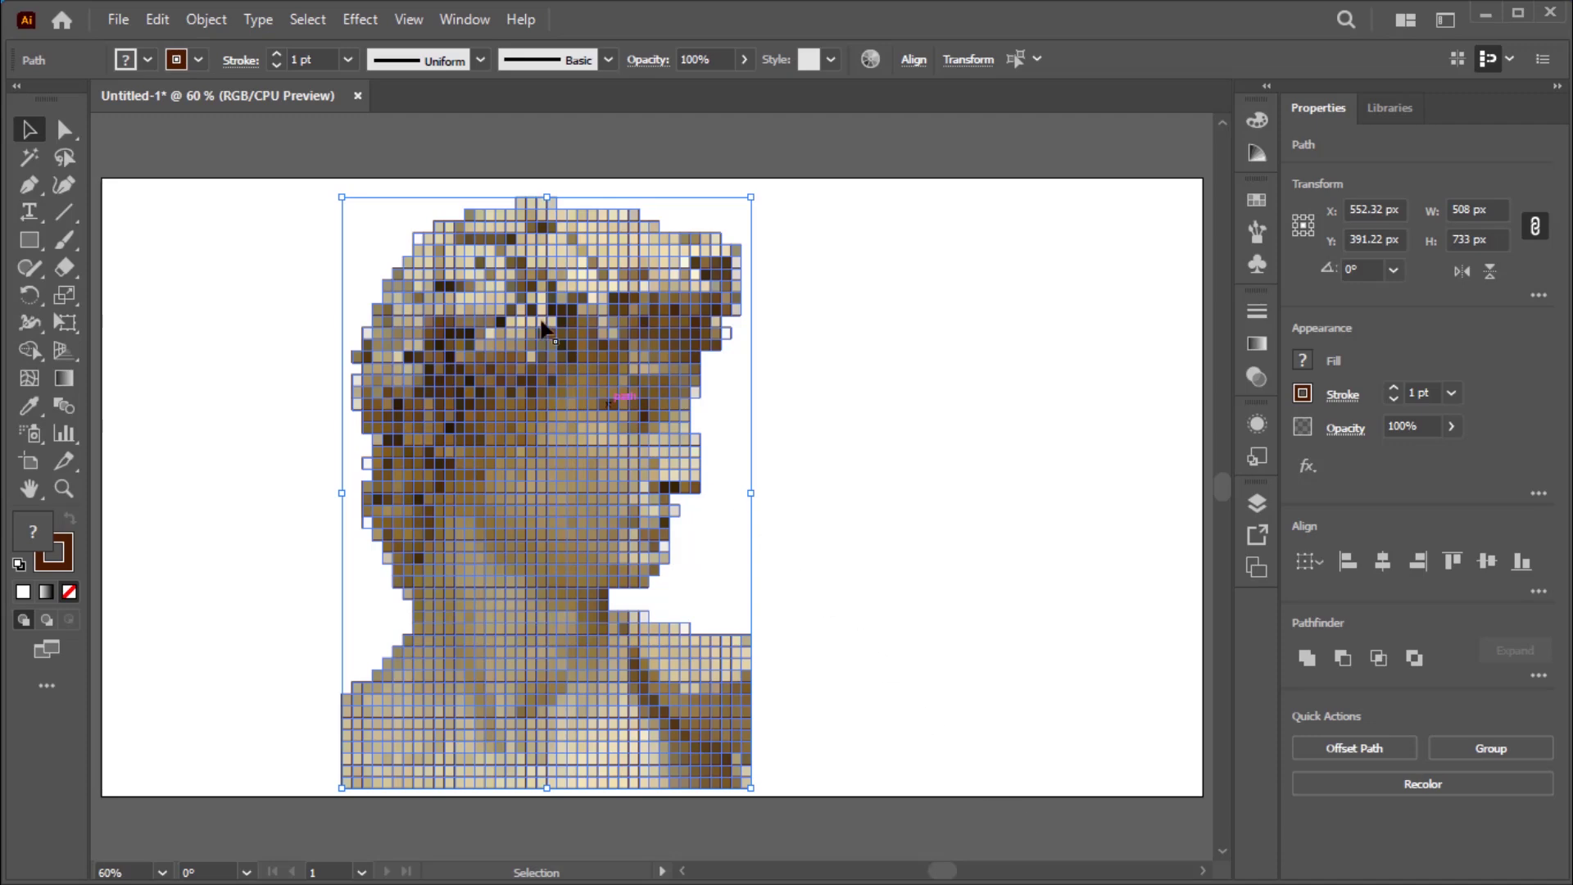
# - Start a Tweak distortion on the selected tiles with a horizontal amount of 5% and a vertical amount of 6%
pyautogui.click(354, 19)
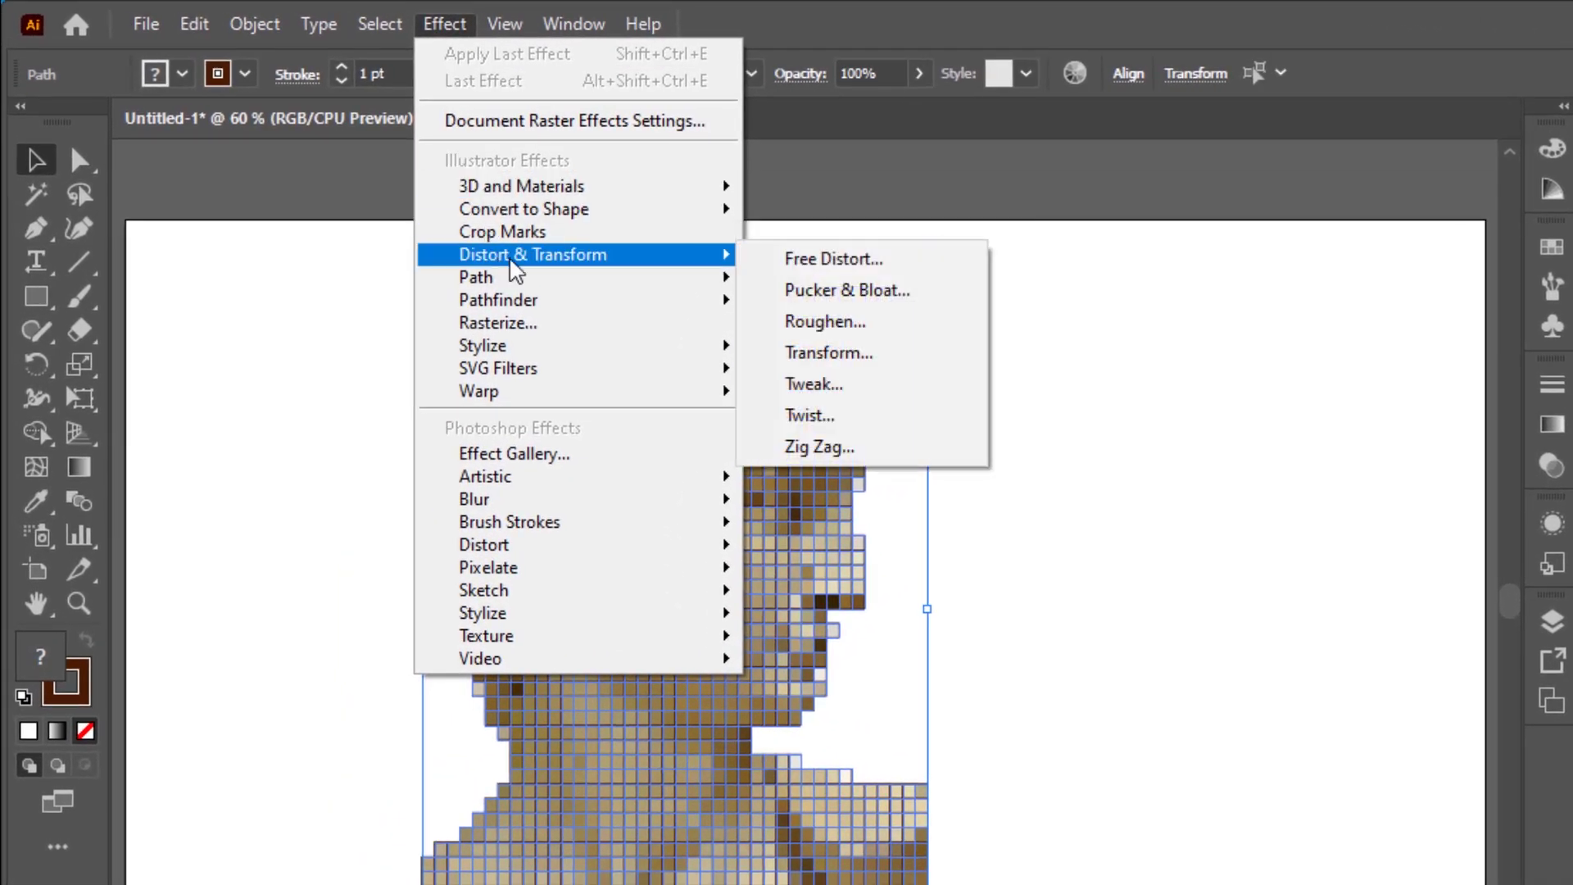
pyautogui.moveTo(663, 277)
pyautogui.moveTo(720, 255)
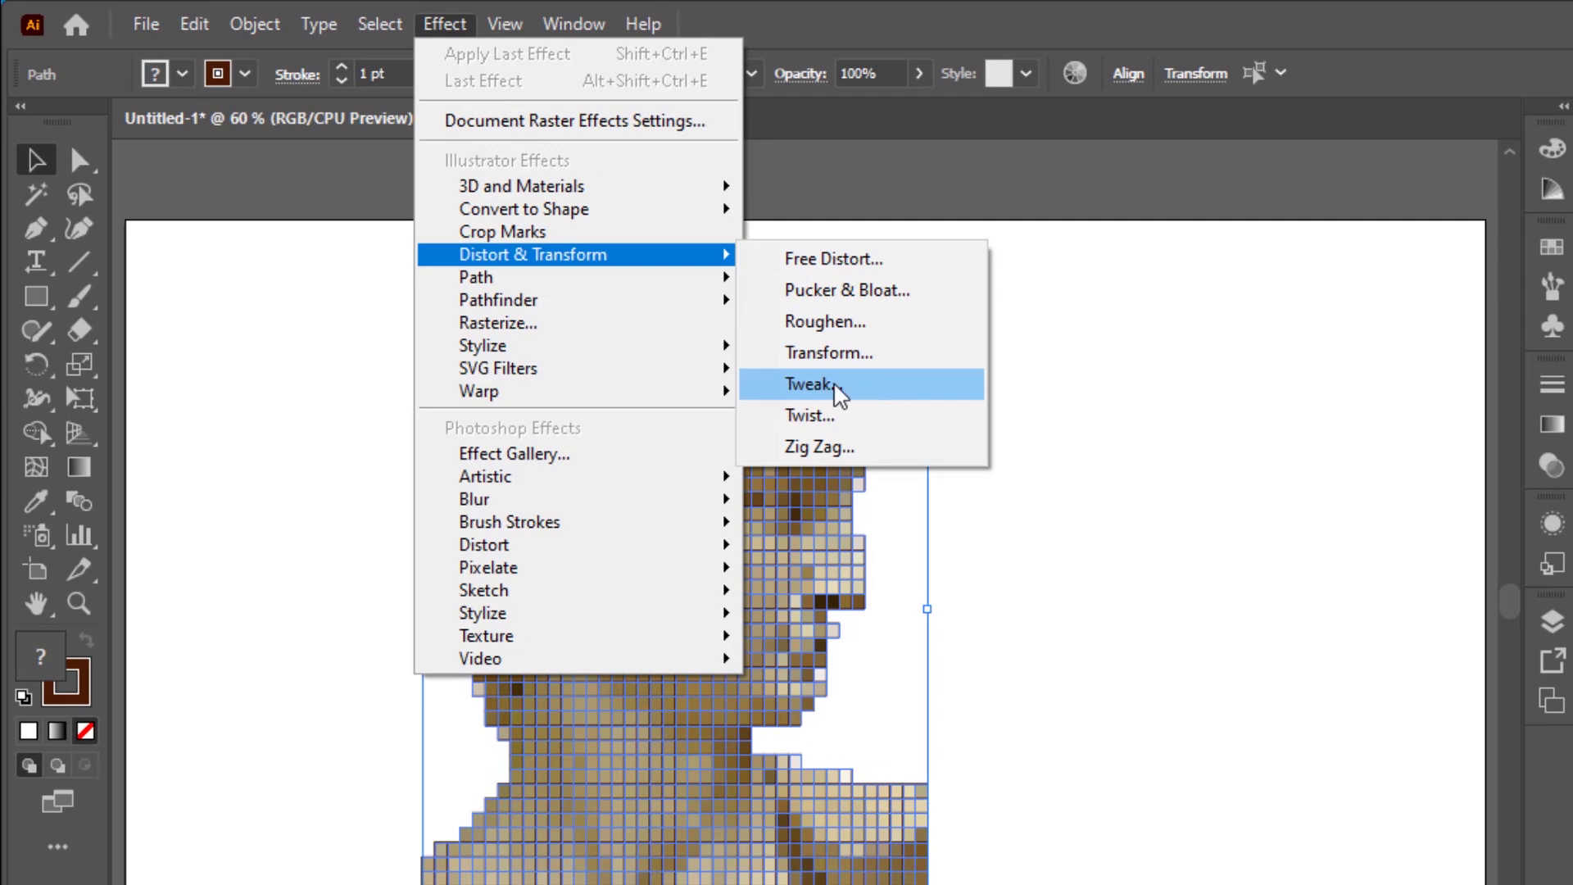
pyautogui.click(911, 395)
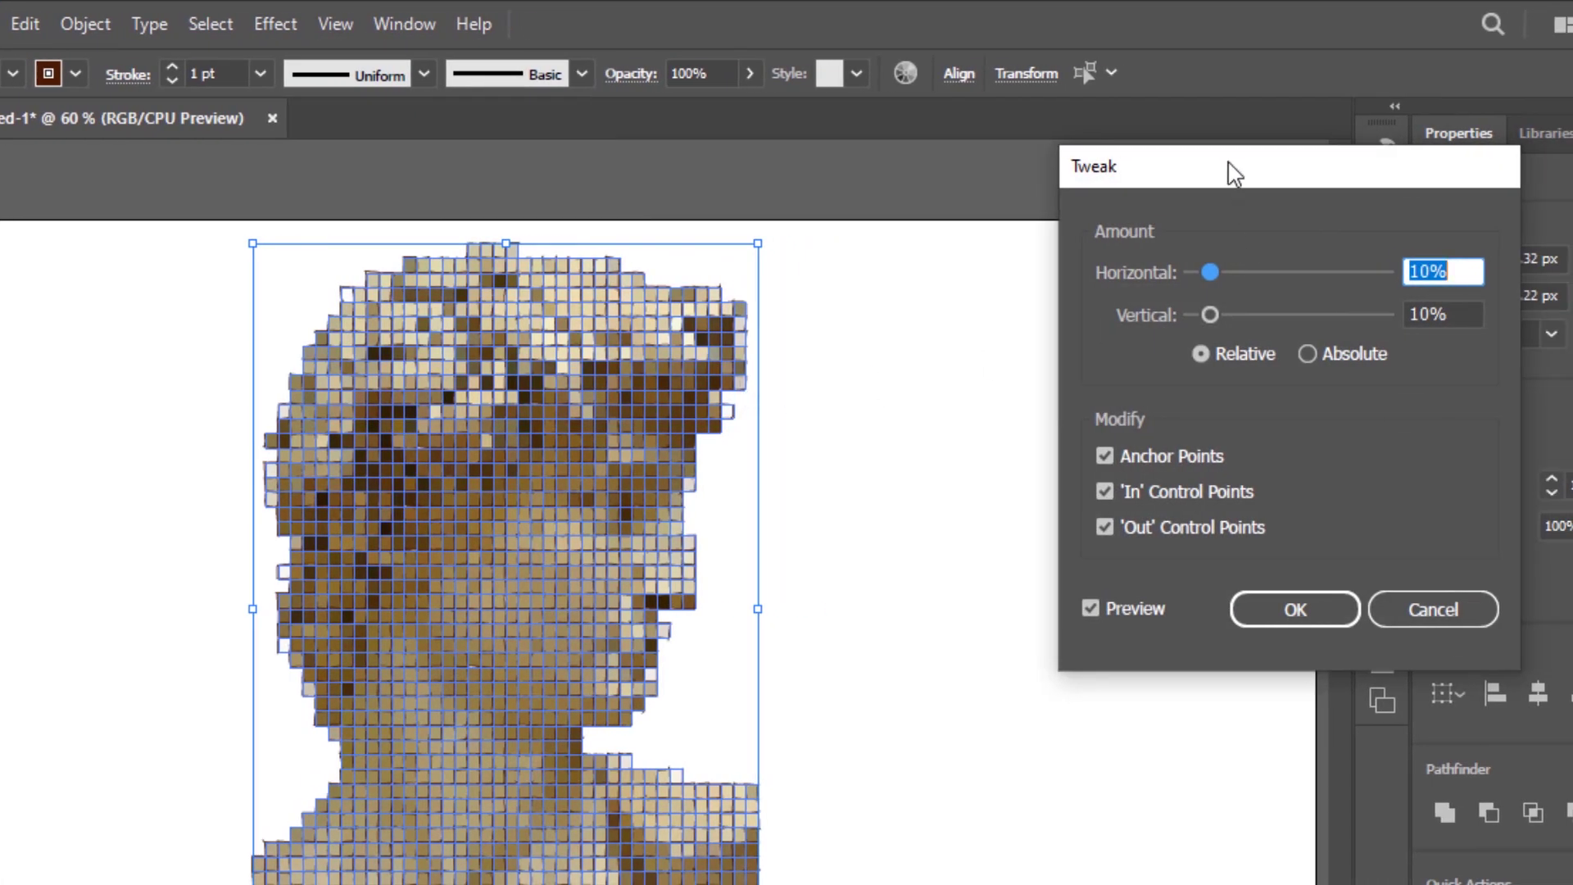
pyautogui.moveTo(1236, 174); pyautogui.dragTo(1032, 211)
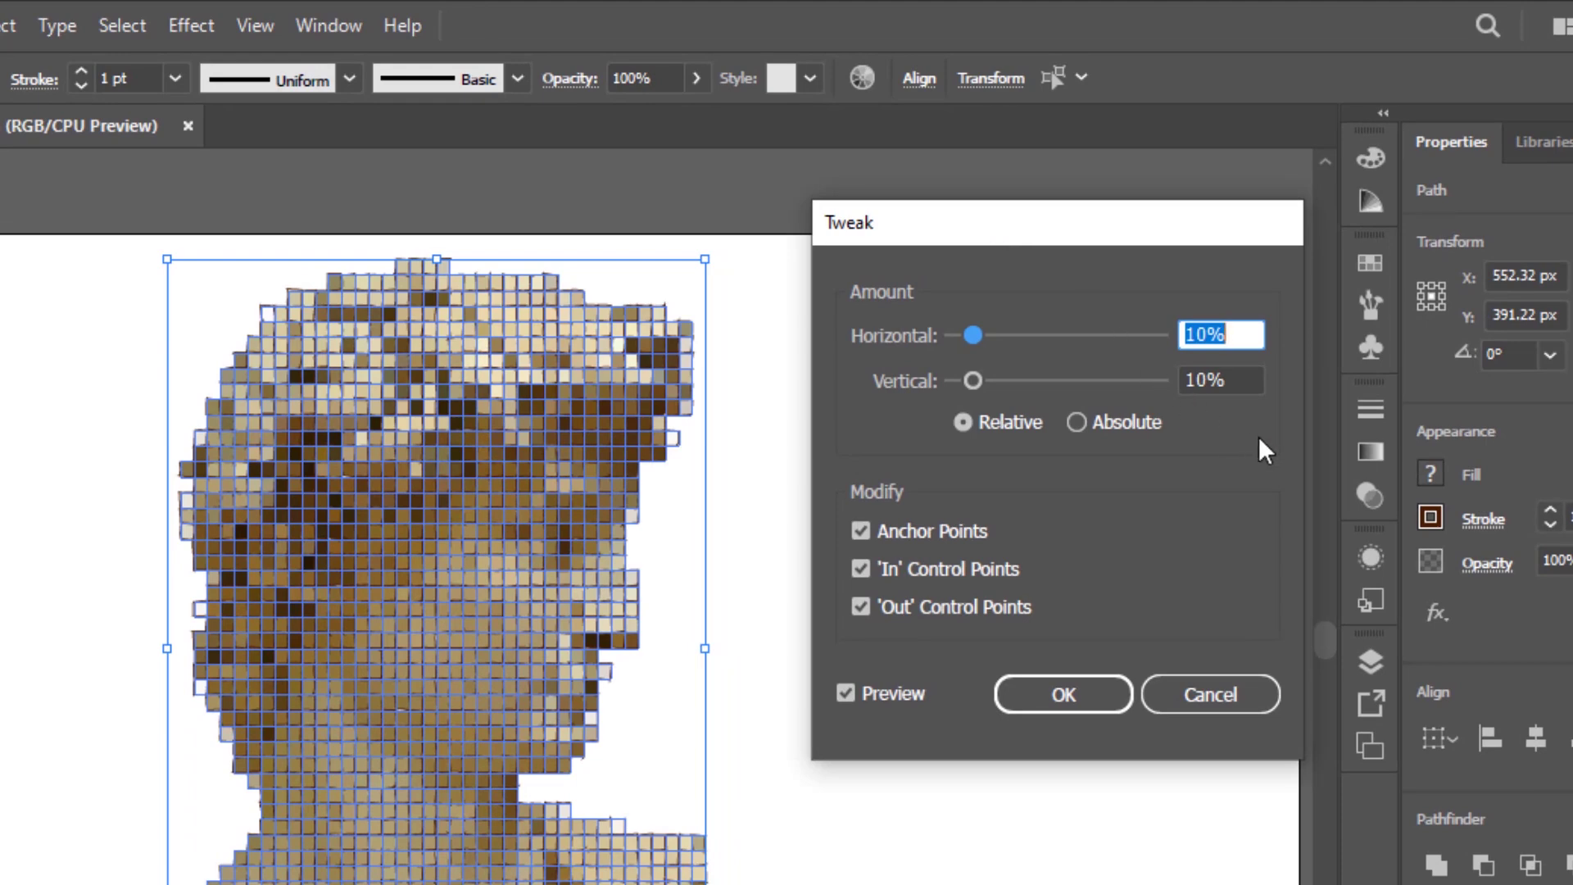
pyautogui.write('5')
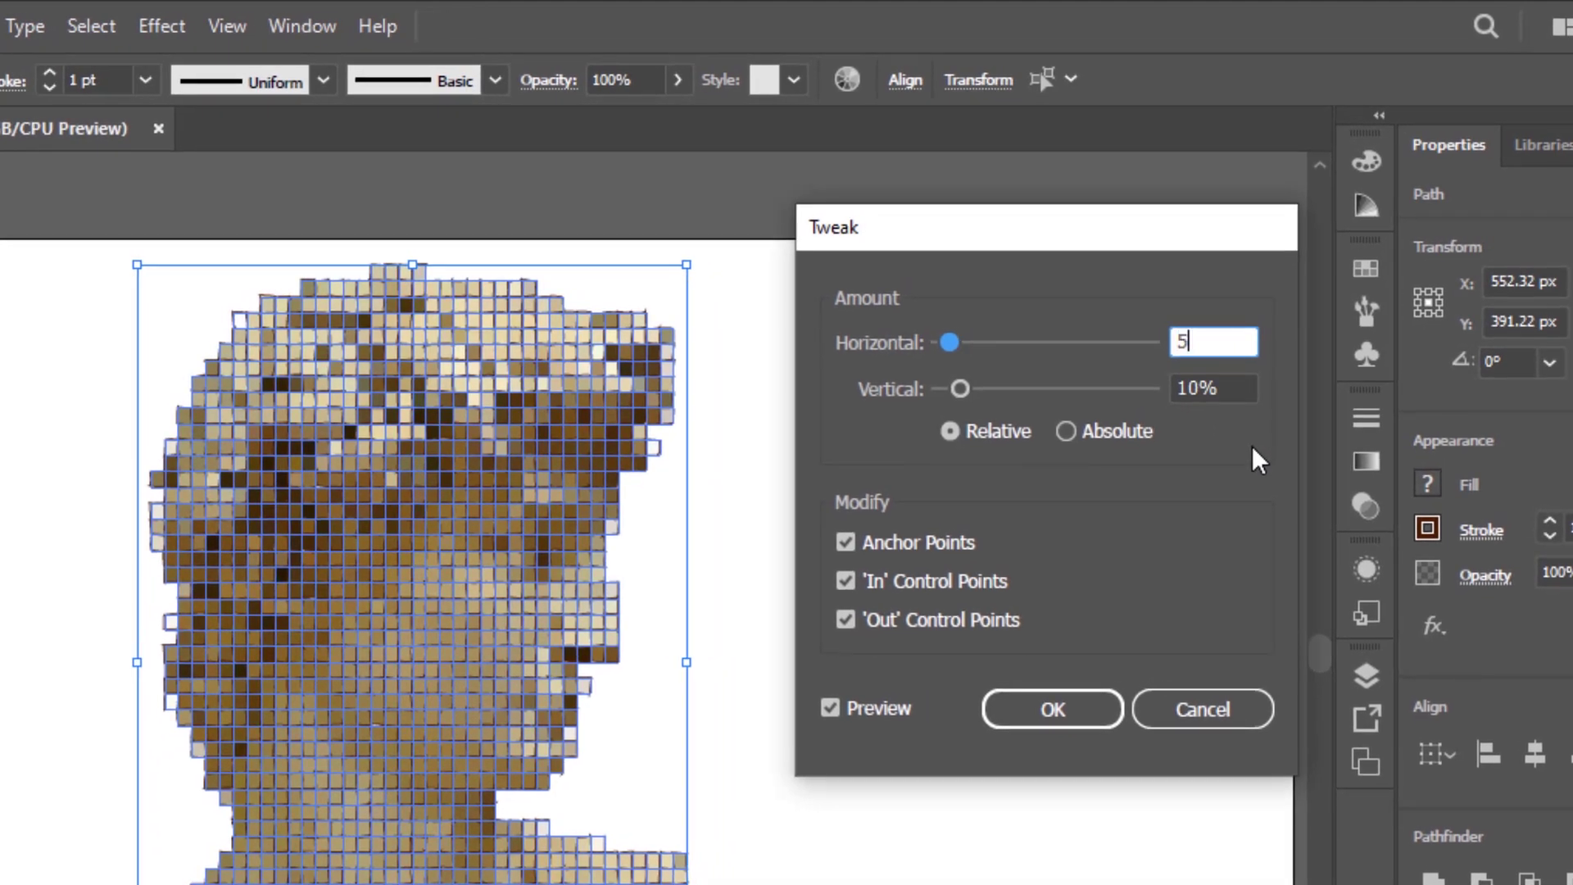
pyautogui.press('Tab')
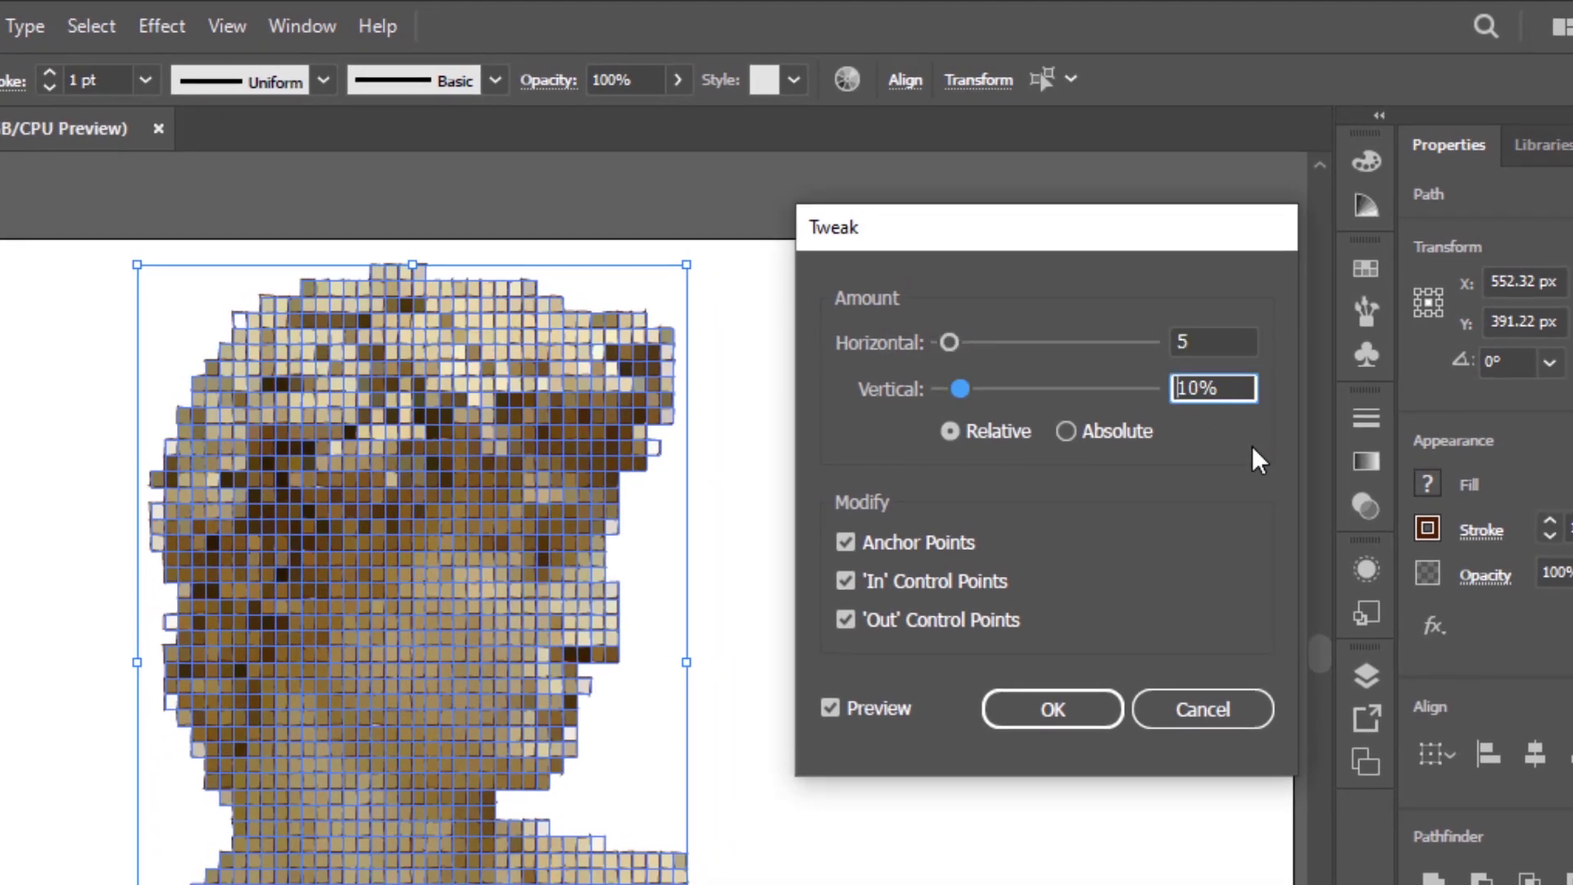
pyautogui.write('6')
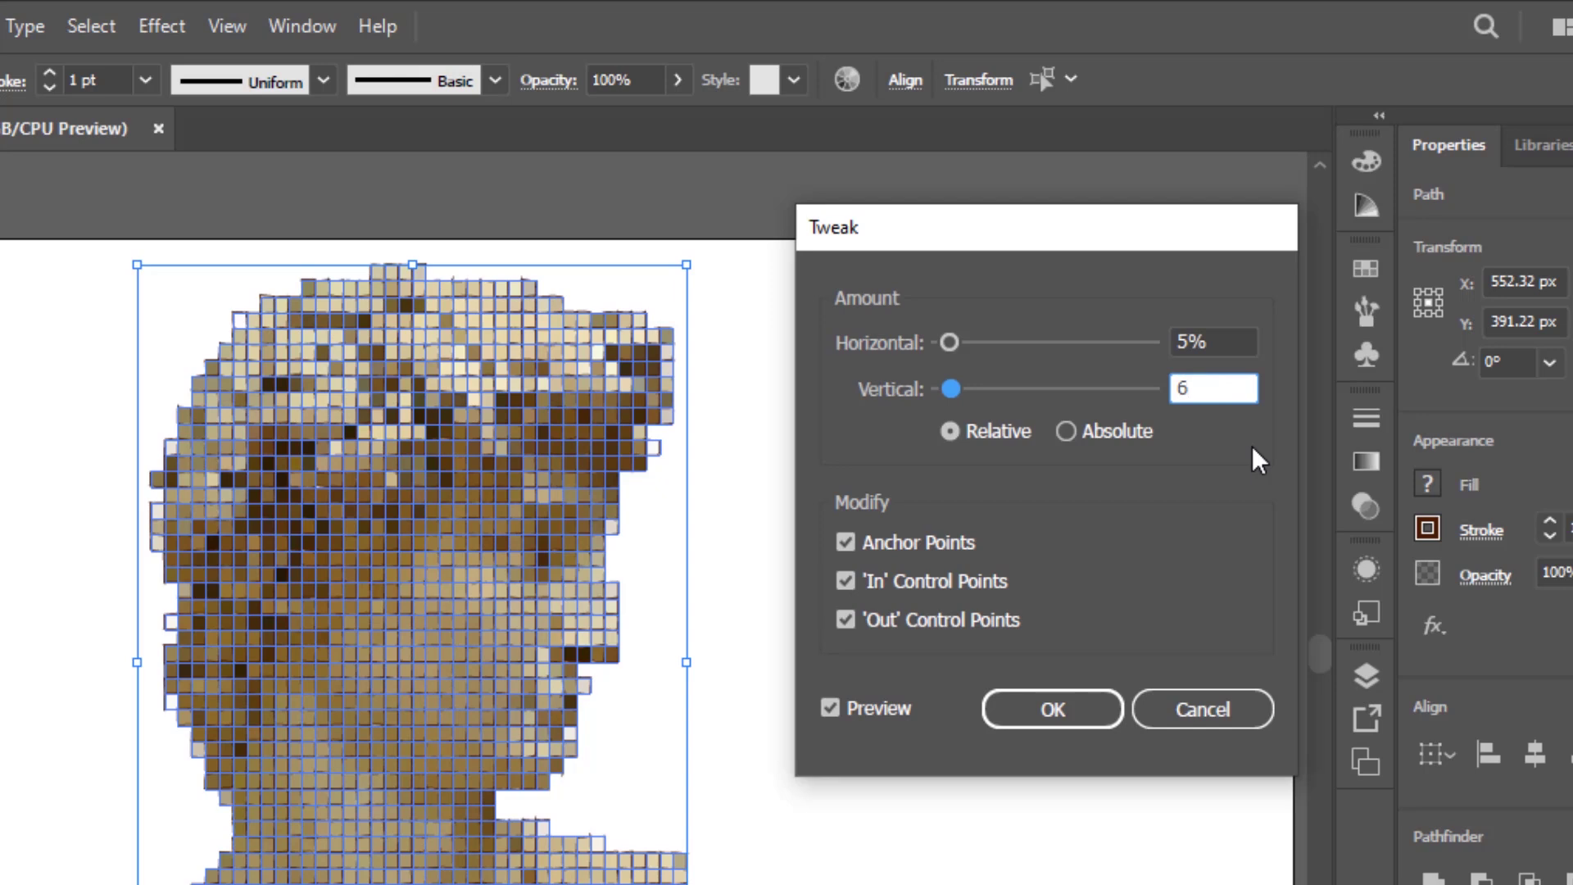
# - Switch the Tweak amounts to Absolute, exclude the 'In' and 'Out' control points, apply the effect, and deselect the tiles
pyautogui.click(1064, 431)
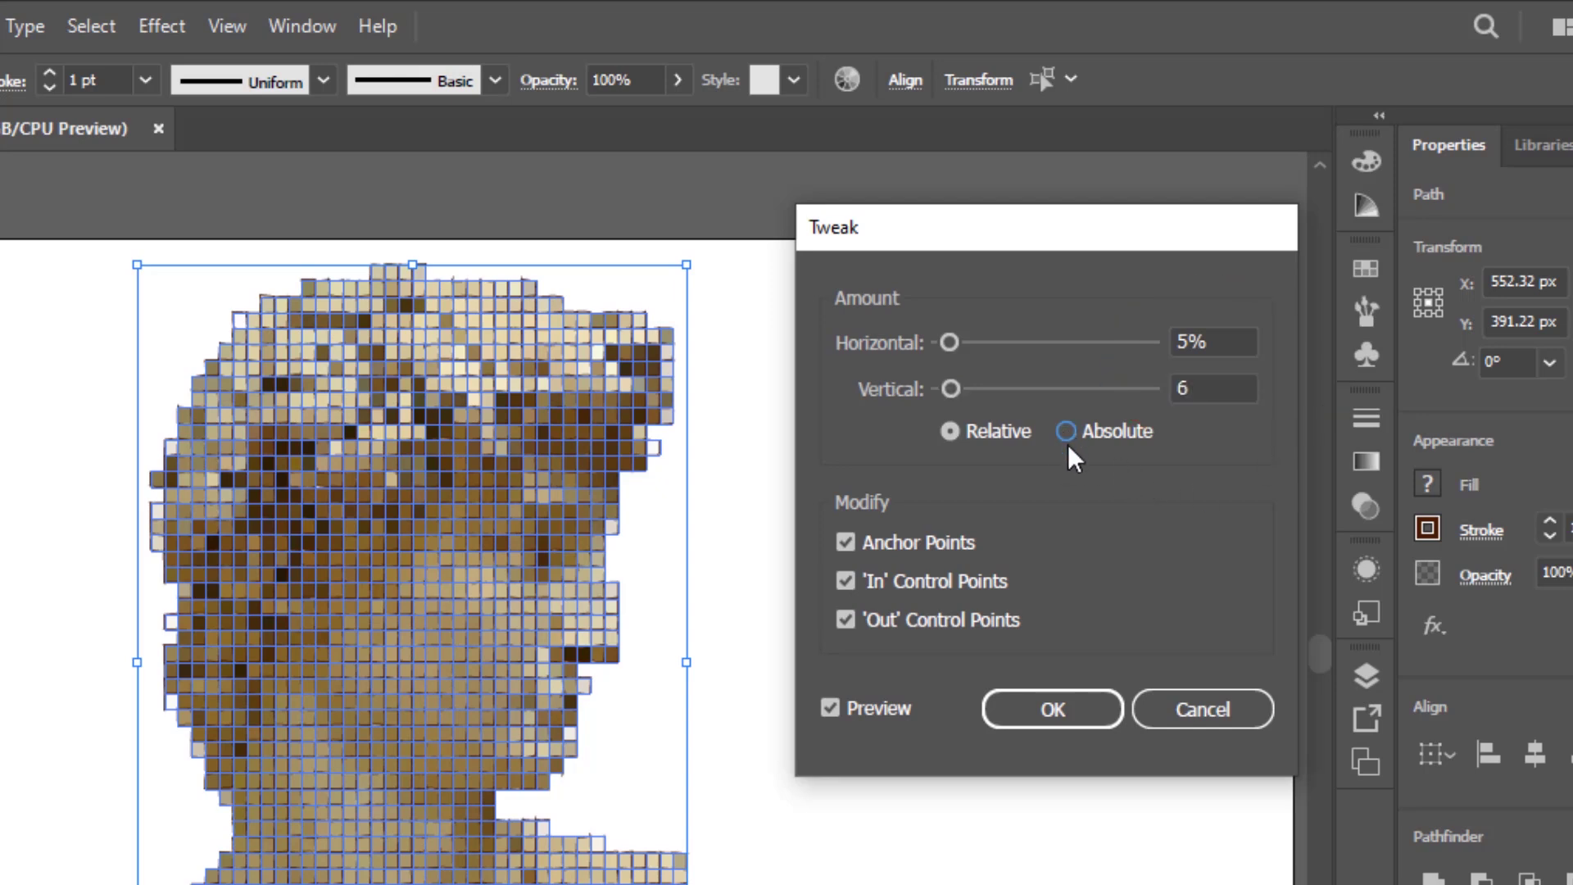
pyautogui.click(1068, 437)
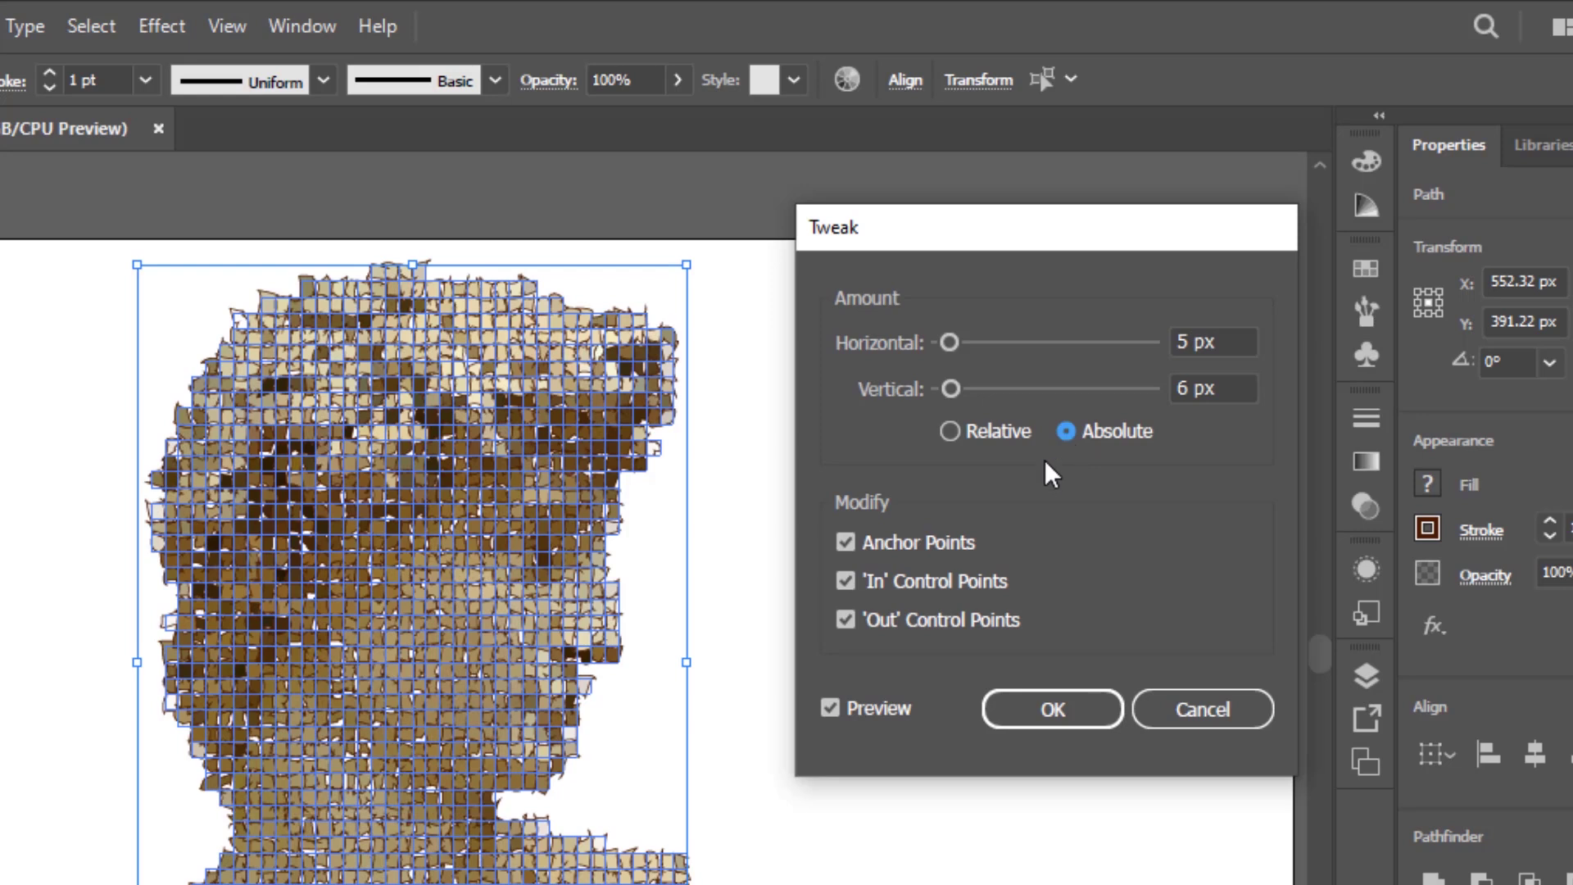
pyautogui.click(849, 578)
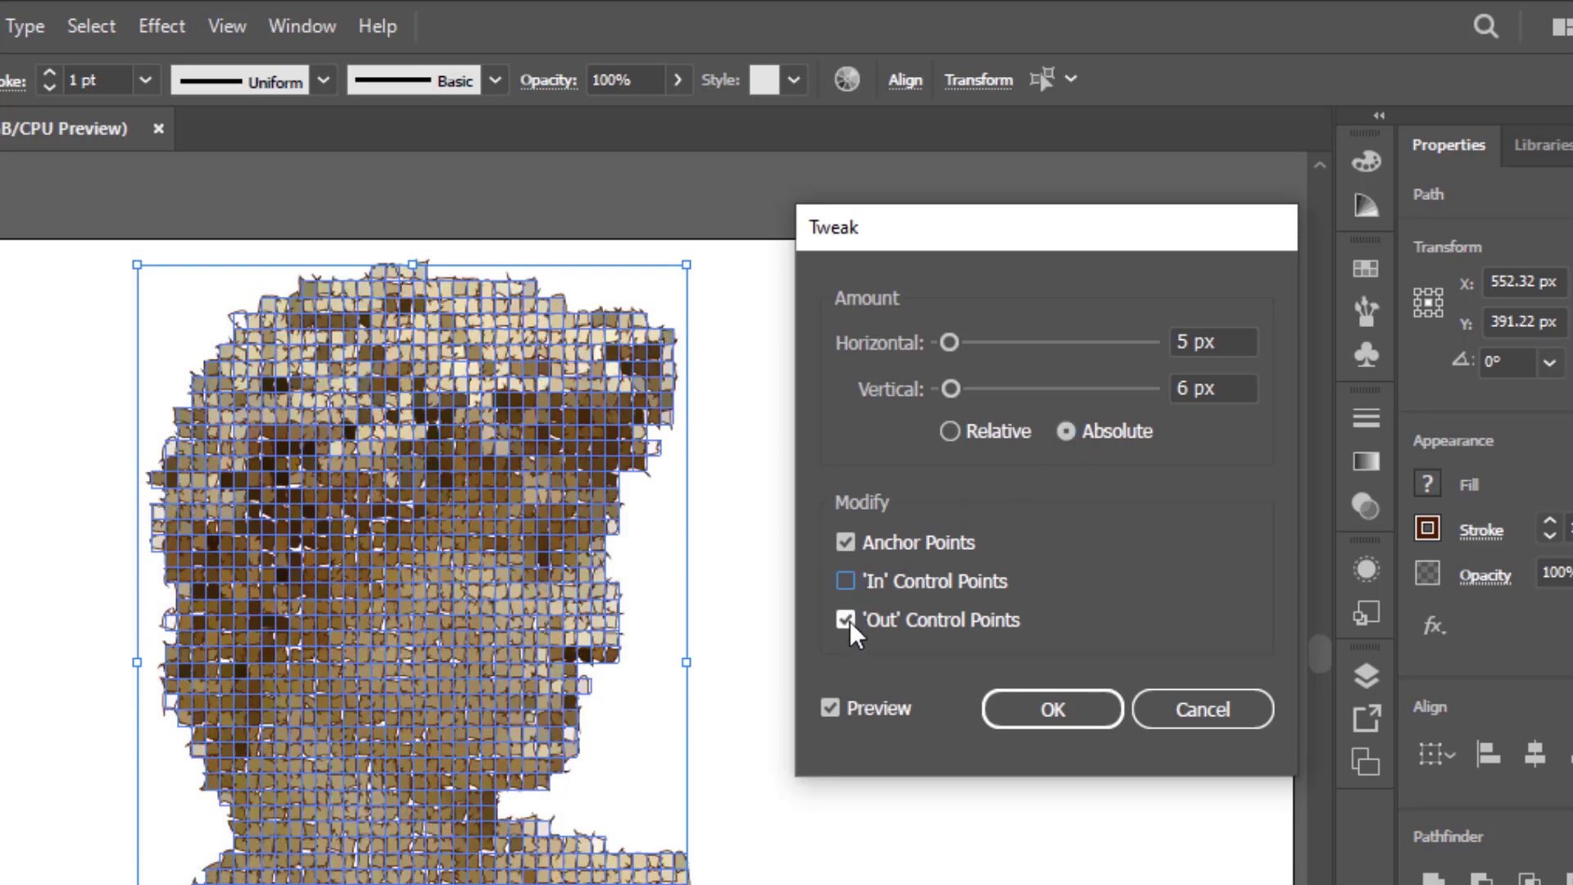
pyautogui.click(846, 619)
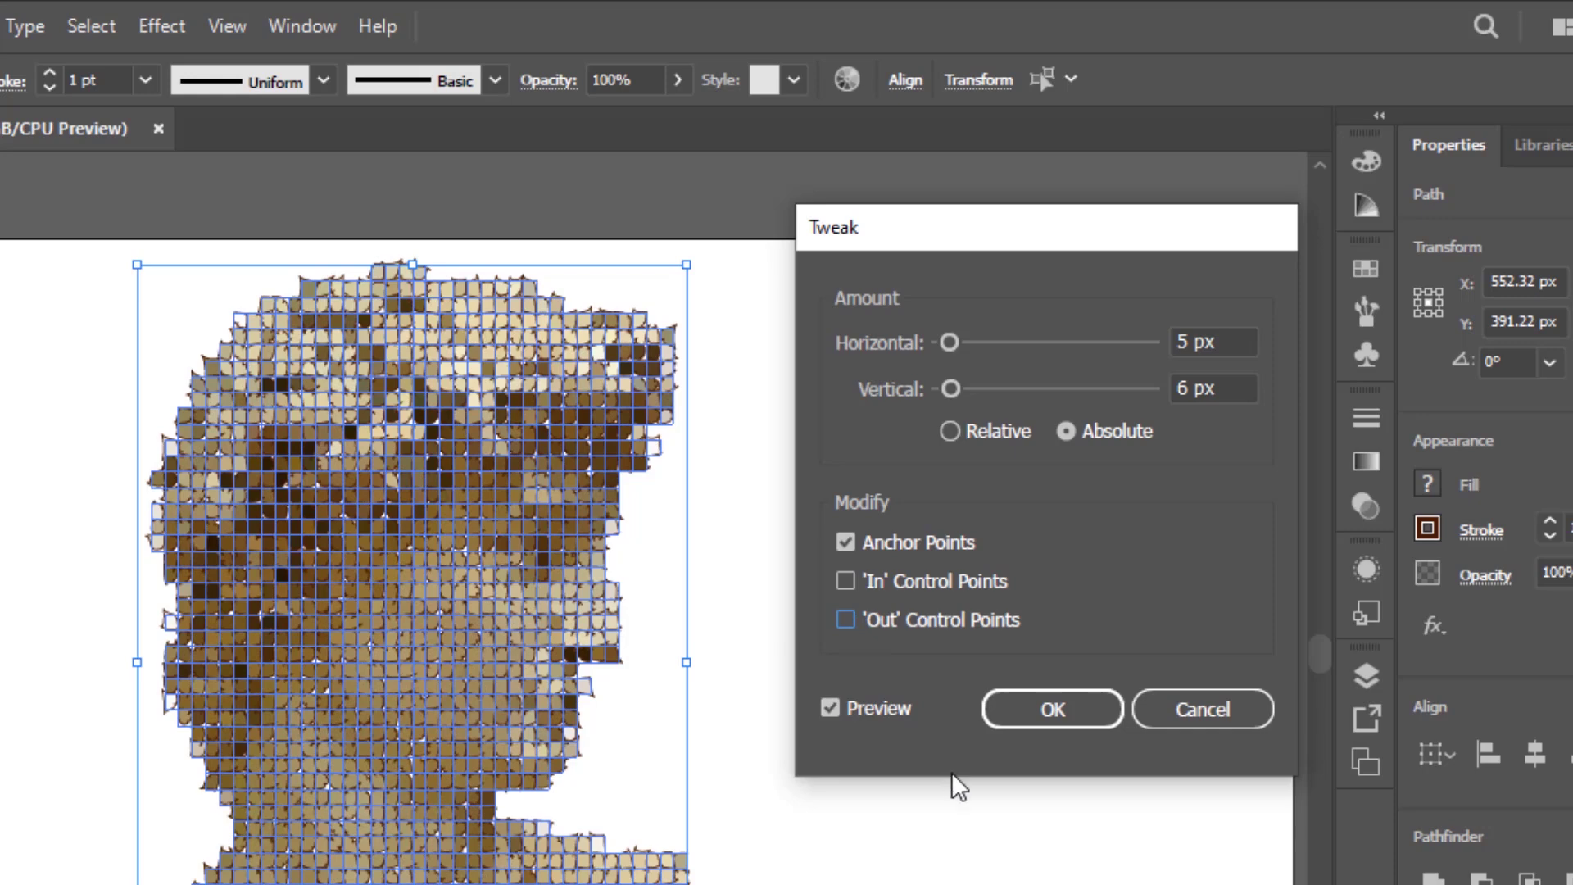
pyautogui.click(1053, 709)
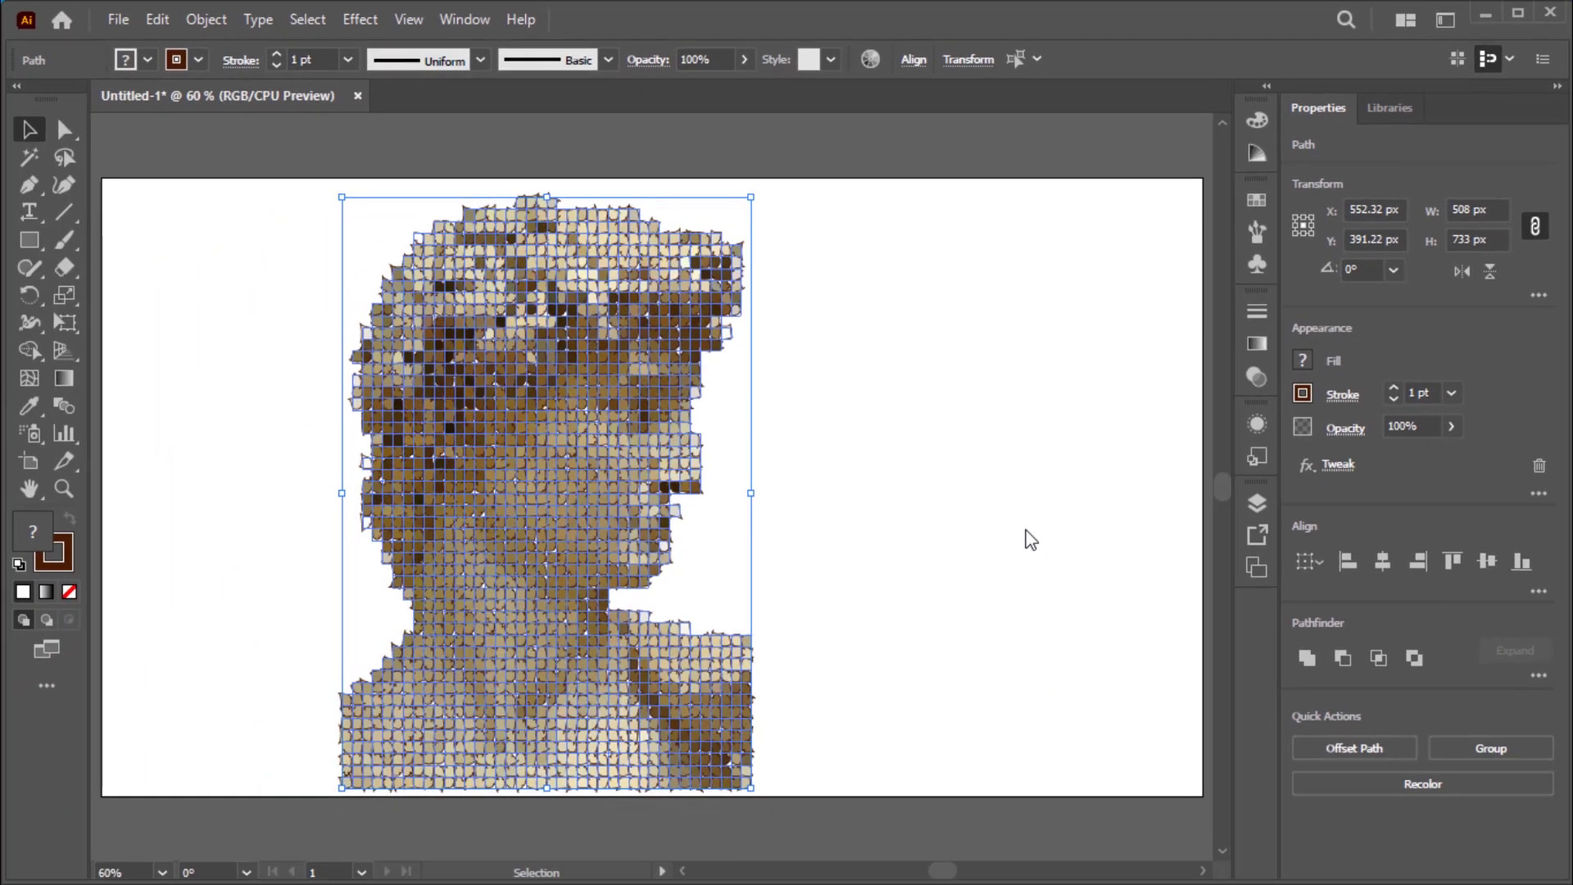
pyautogui.click(1030, 540)
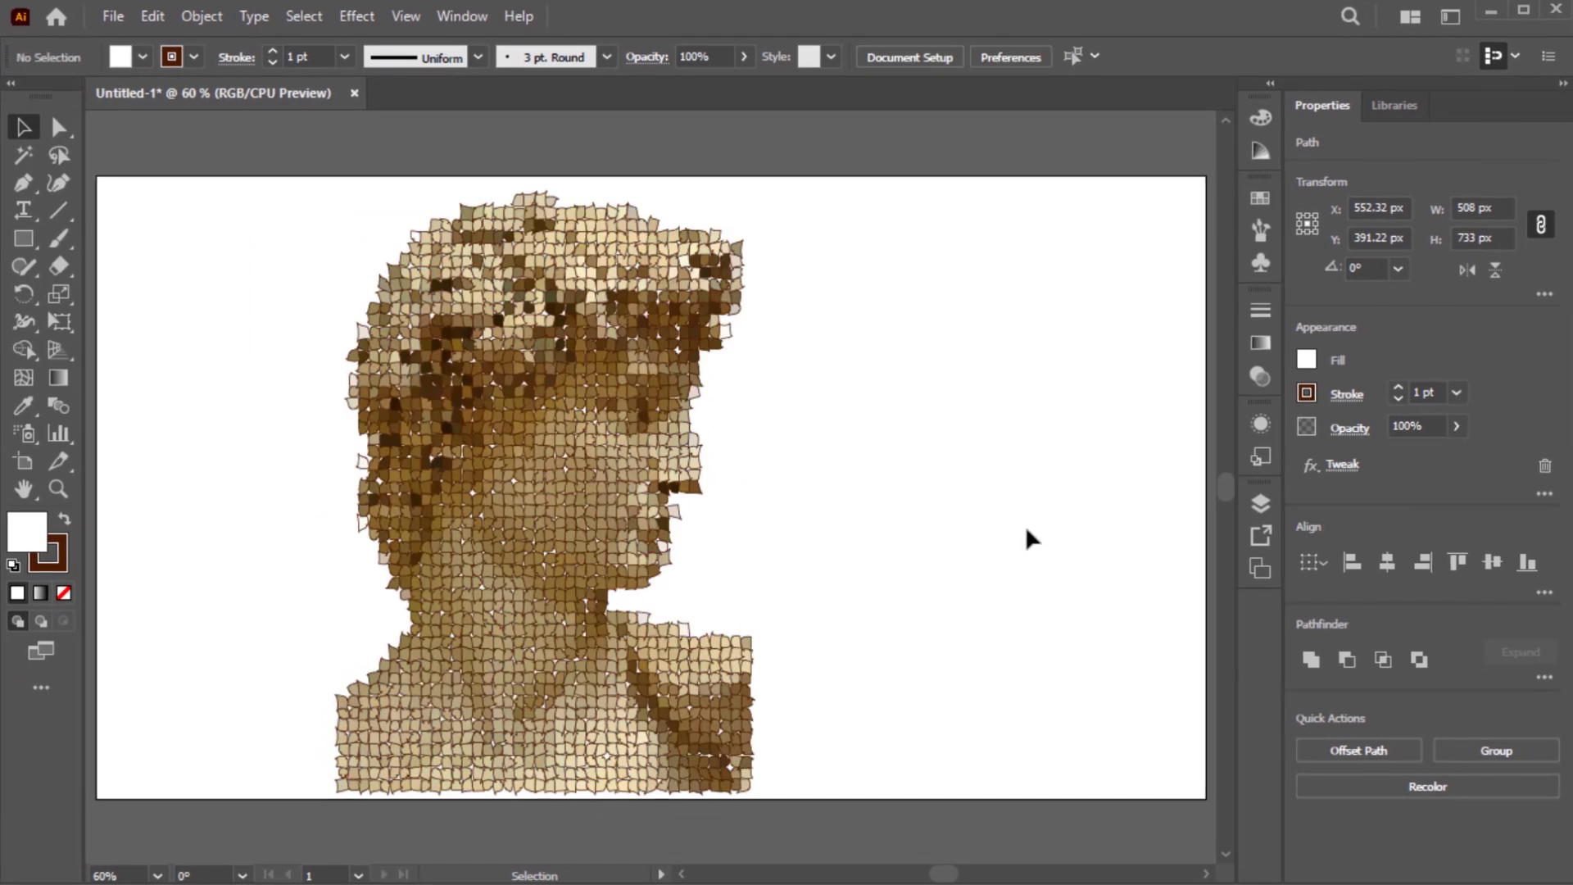